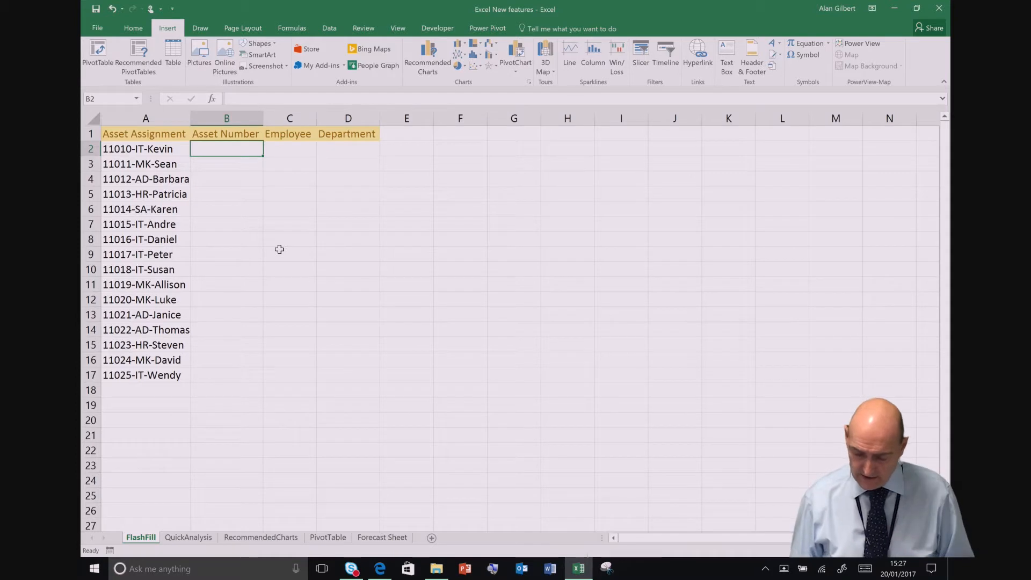
Step: Fill the Asset Number column with Flash Fill, starting from 11010 in B2 and 11011 in B3, and select all changed cells
type("11")
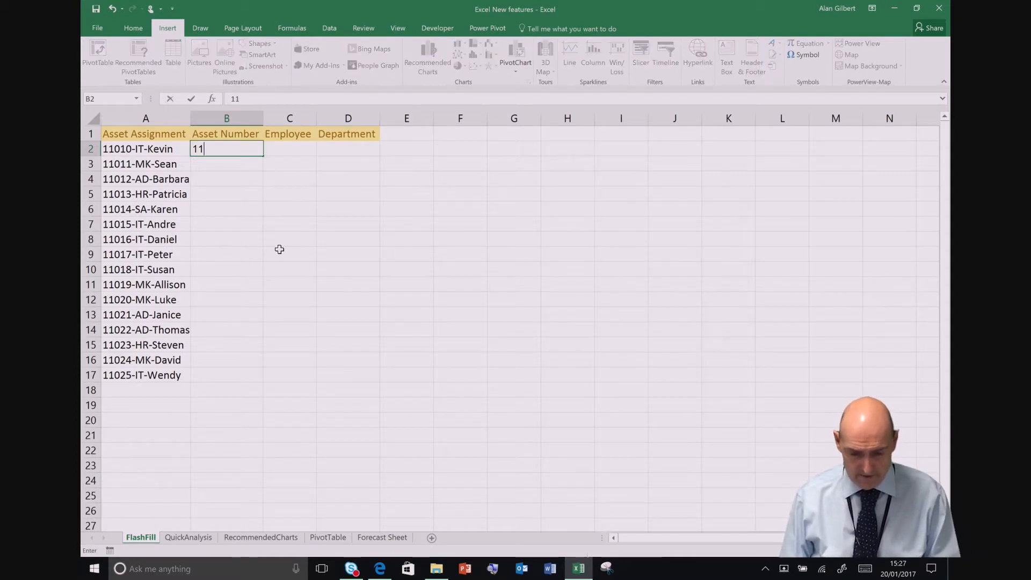
type("010")
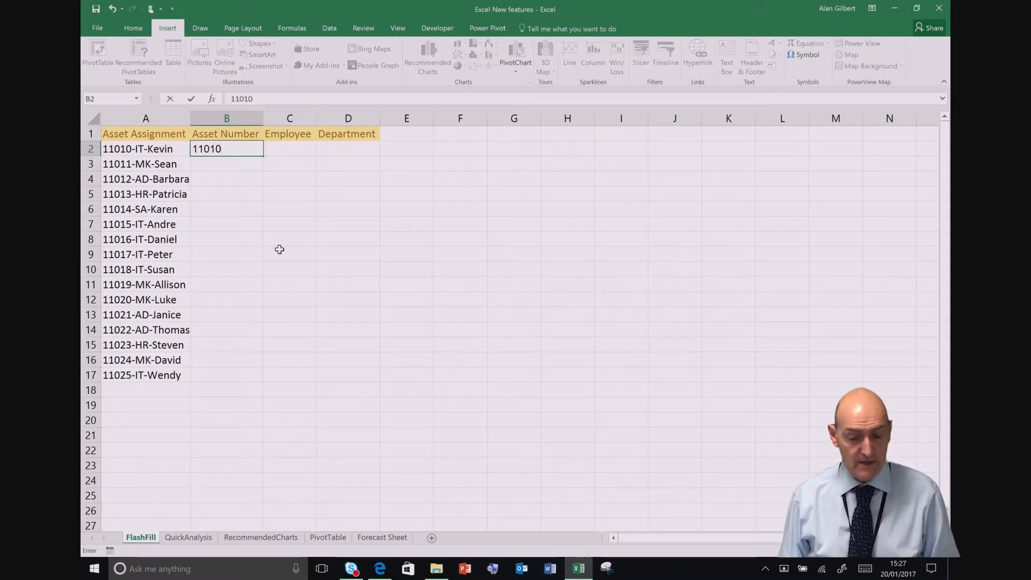
key("Return")
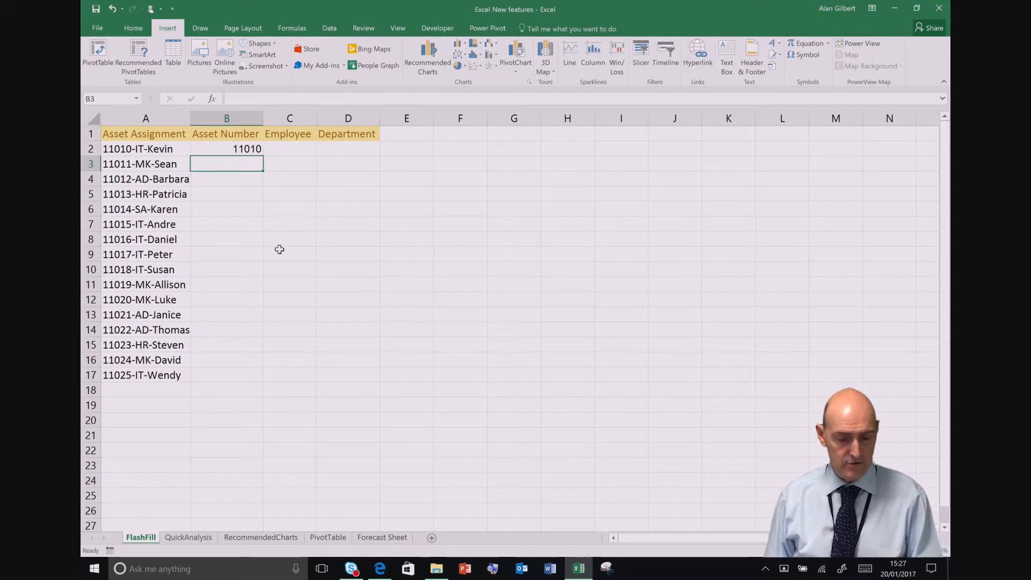
type("11011")
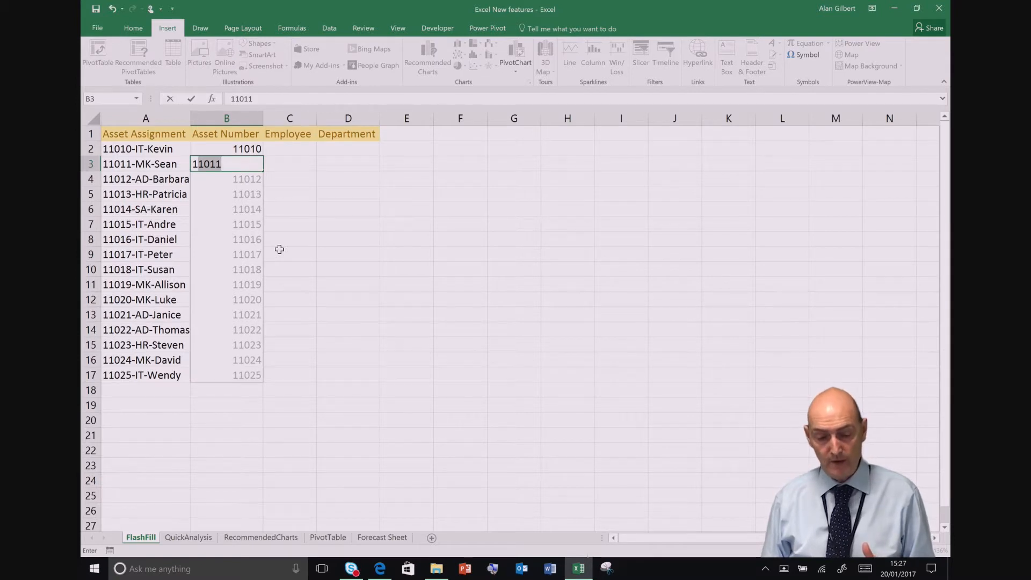
key("Return")
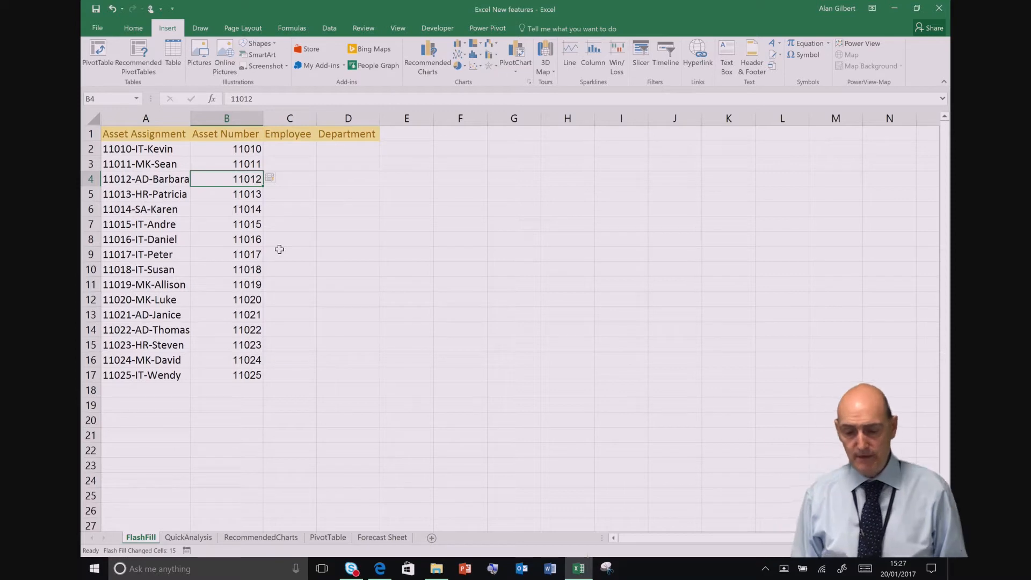
left_click(273, 176)
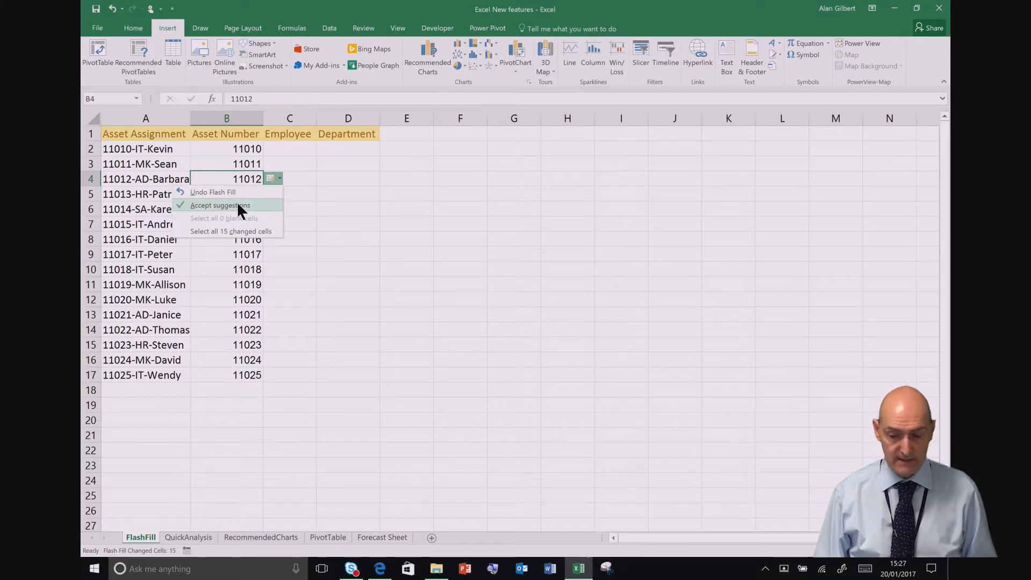
left_click(257, 229)
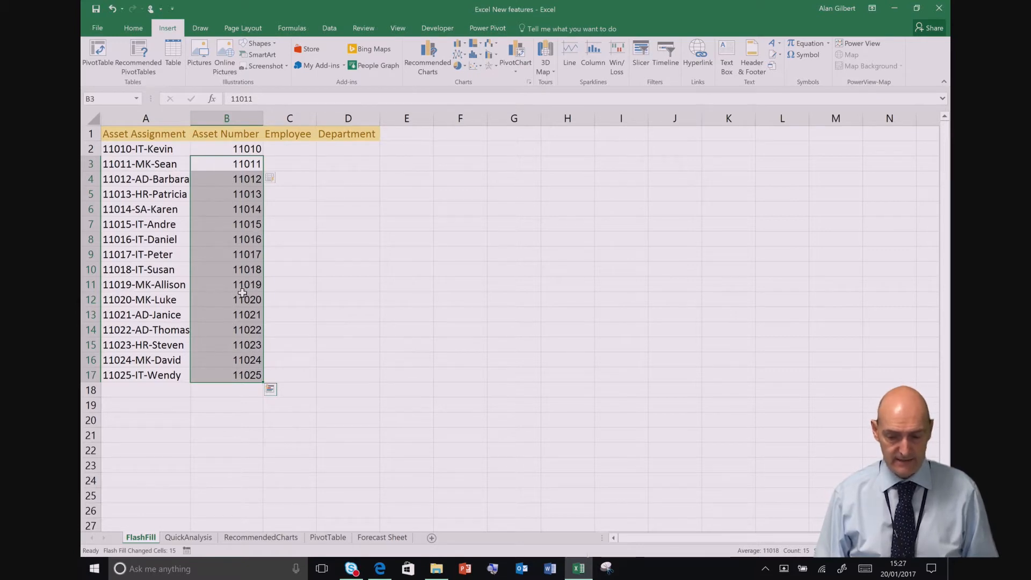
Step: Fill the Employee column with Flash Fill by entering the first two employees' first names in capitals in C2 and C3
left_click(288, 145)
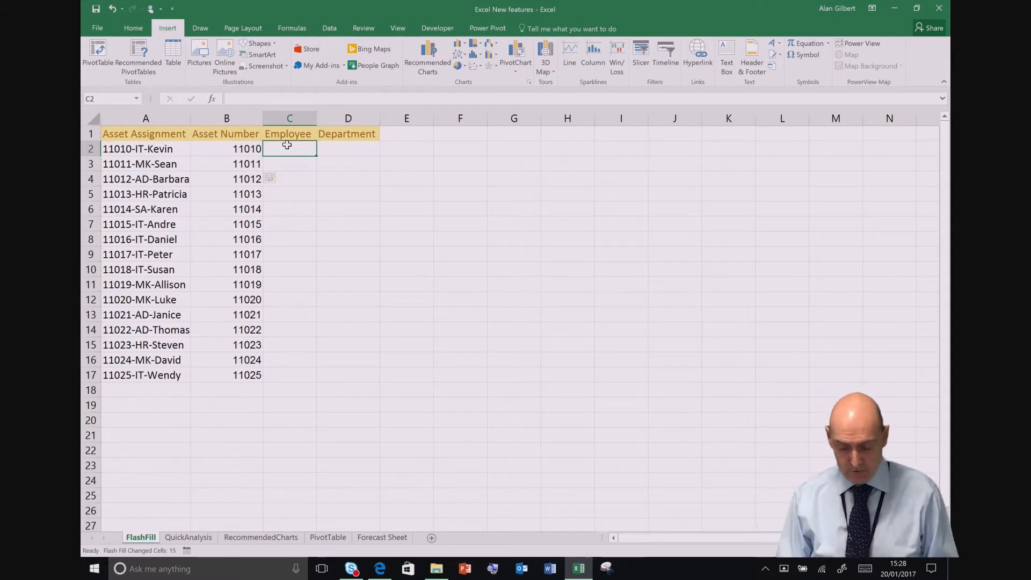
type("K")
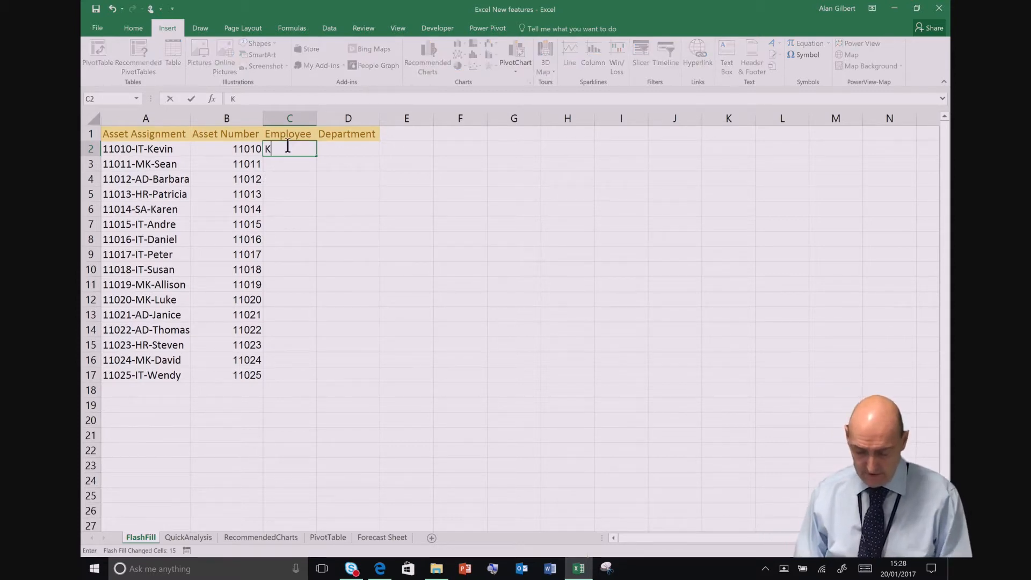
type("EVIN")
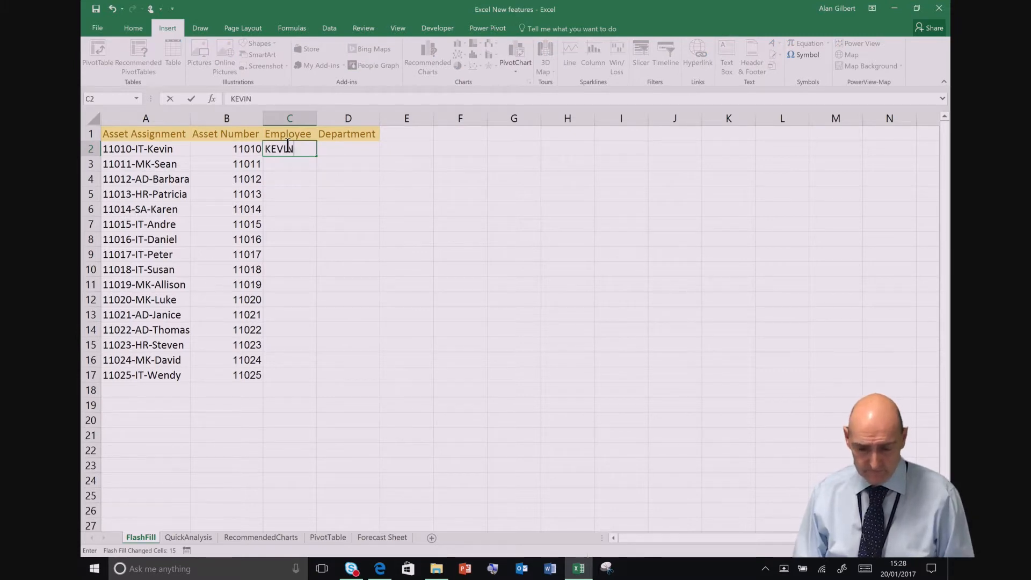
key("Return")
type("SEAN")
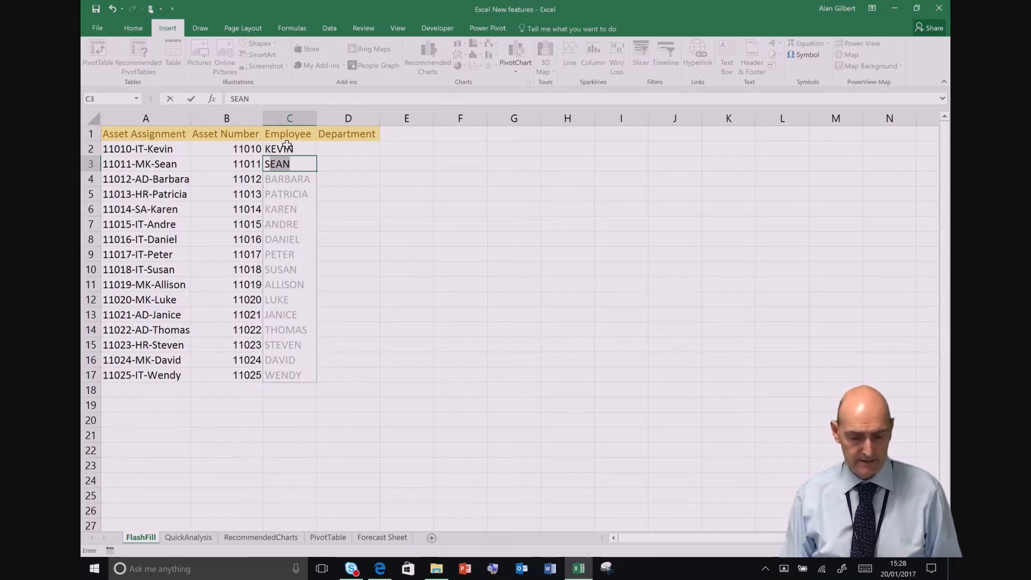
key("Return")
key("Left")
key("Left")
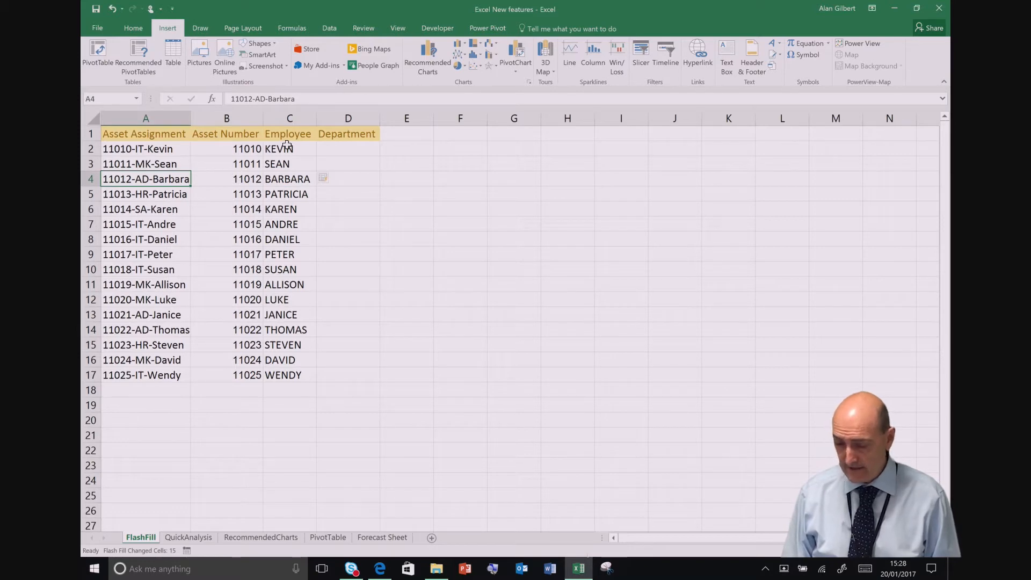
key("Right")
key("Right")
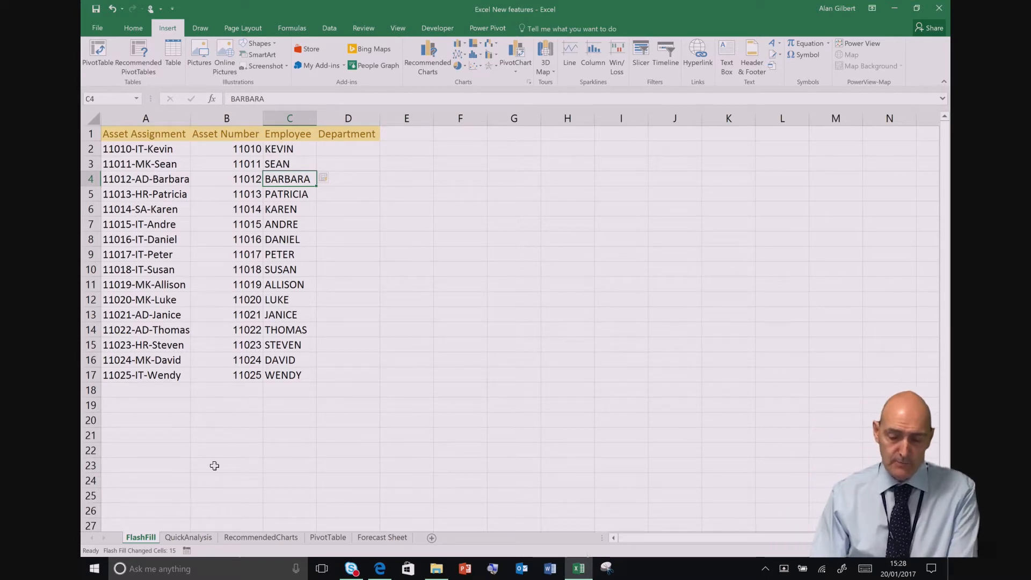
Step: Select the product sales table A1:D7 on the QuickAnalysis sheet
left_click(187, 538)
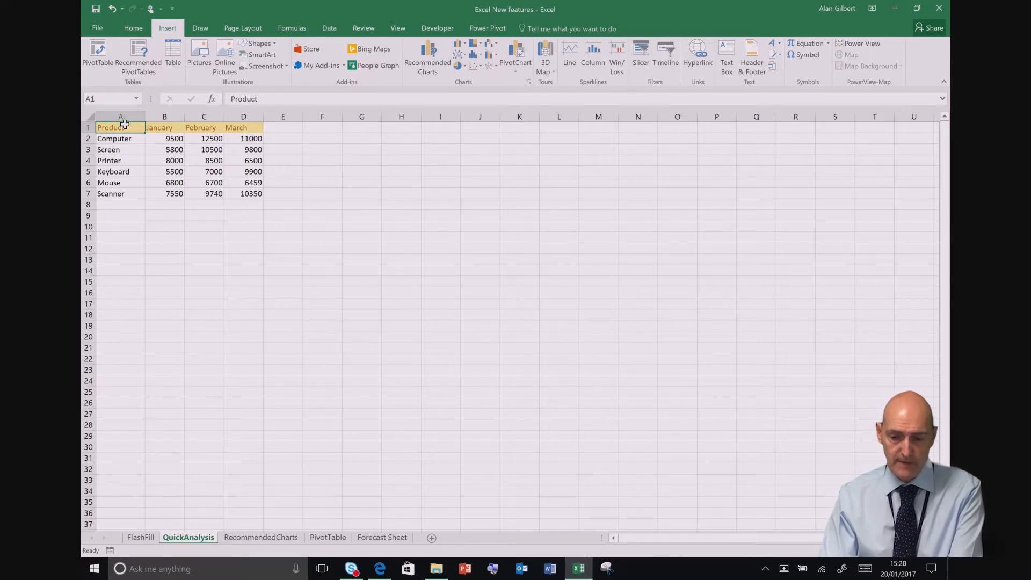
left_click_drag(125, 124, 246, 188)
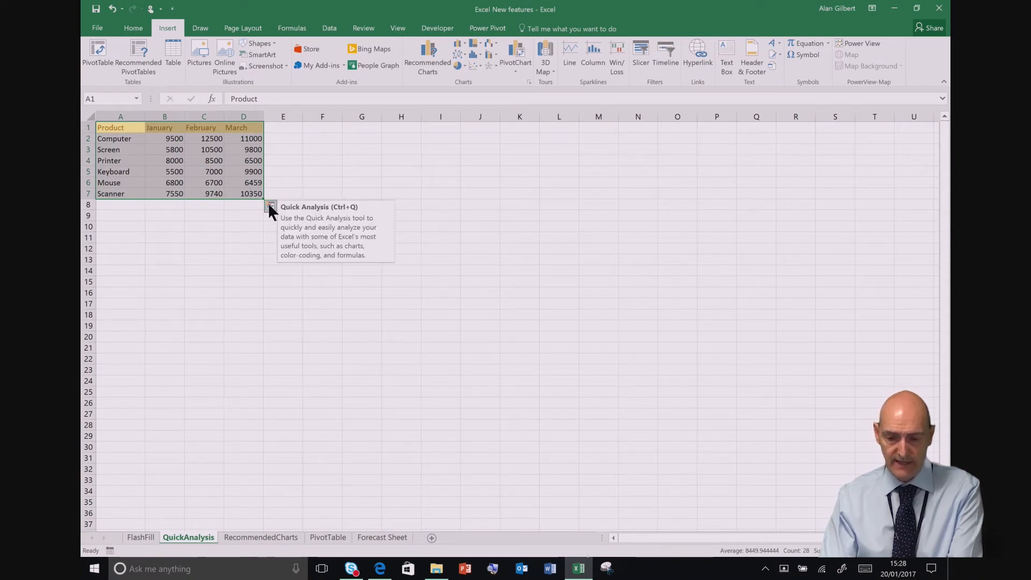
Step: Add a Sum row below the monthly columns with the Quick Analysis totals
left_click(270, 206)
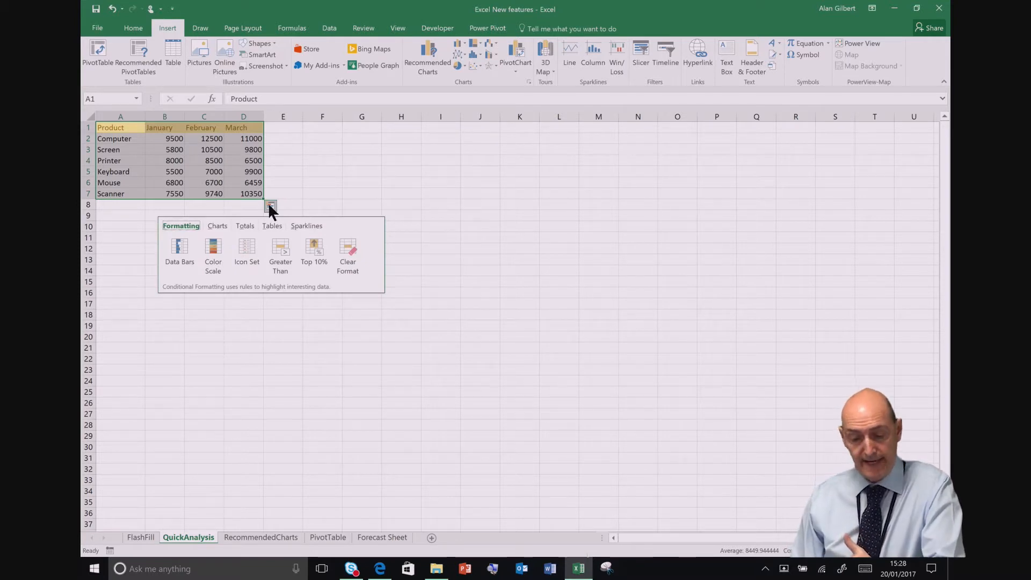
left_click(246, 226)
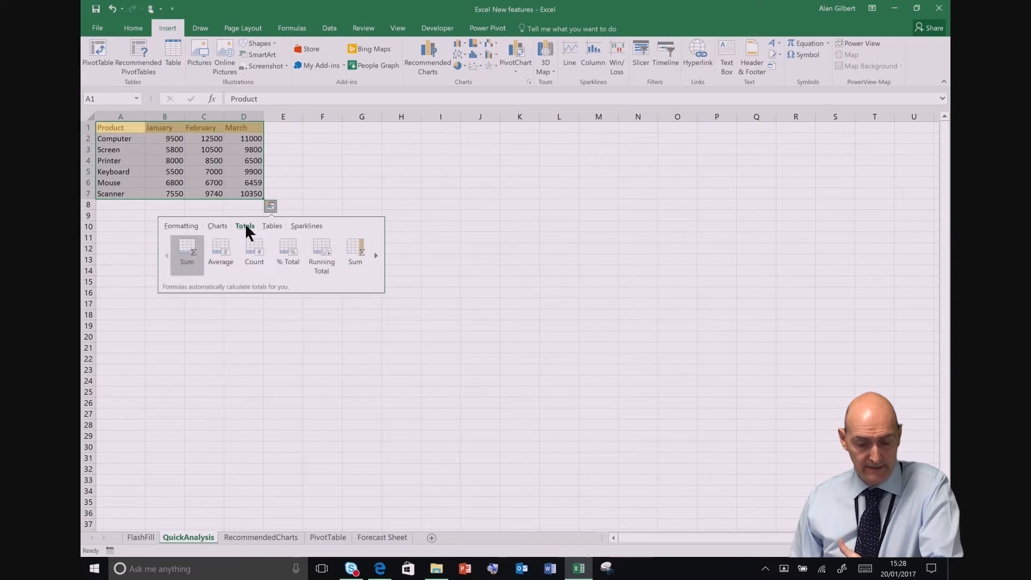
left_click(188, 250)
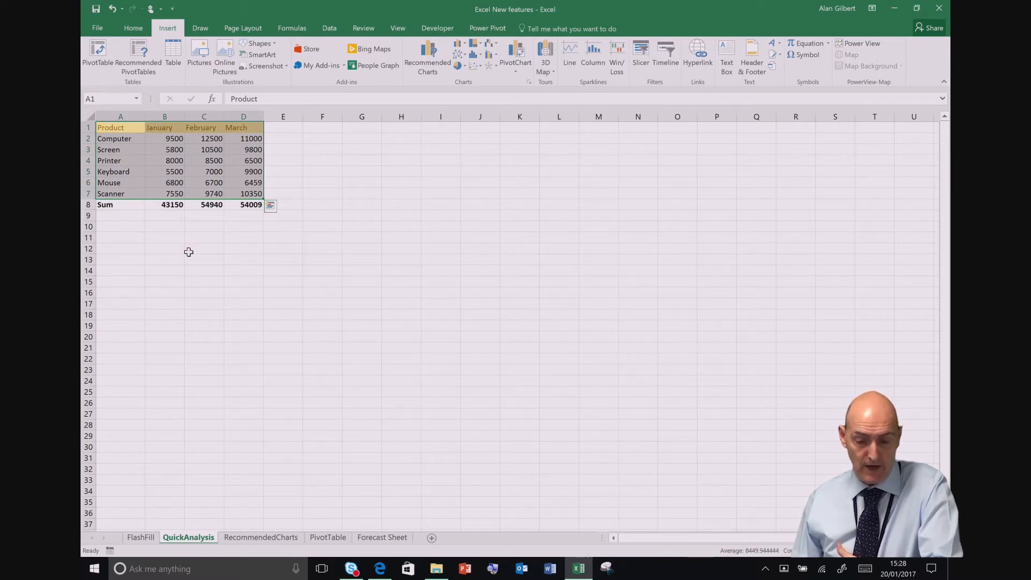
Step: Add an Average column beside the March figures with the Quick Analysis totals
left_click(269, 206)
left_click(243, 226)
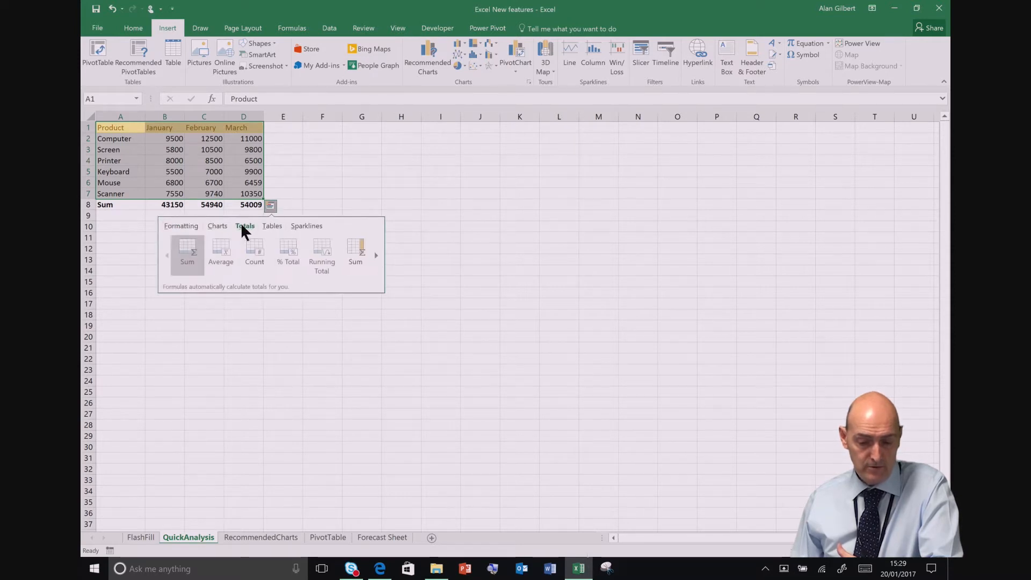
left_click(375, 256)
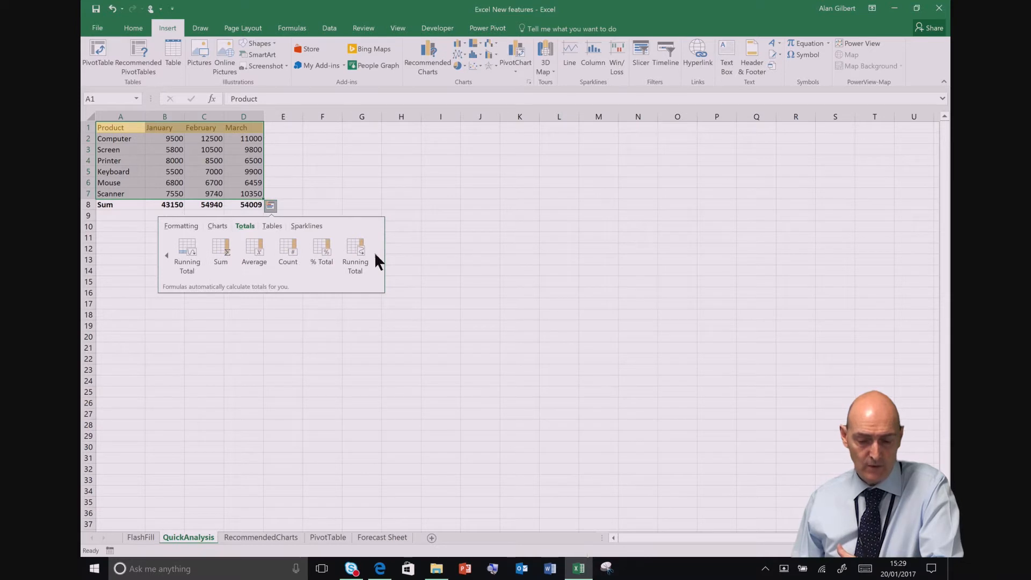
left_click(260, 253)
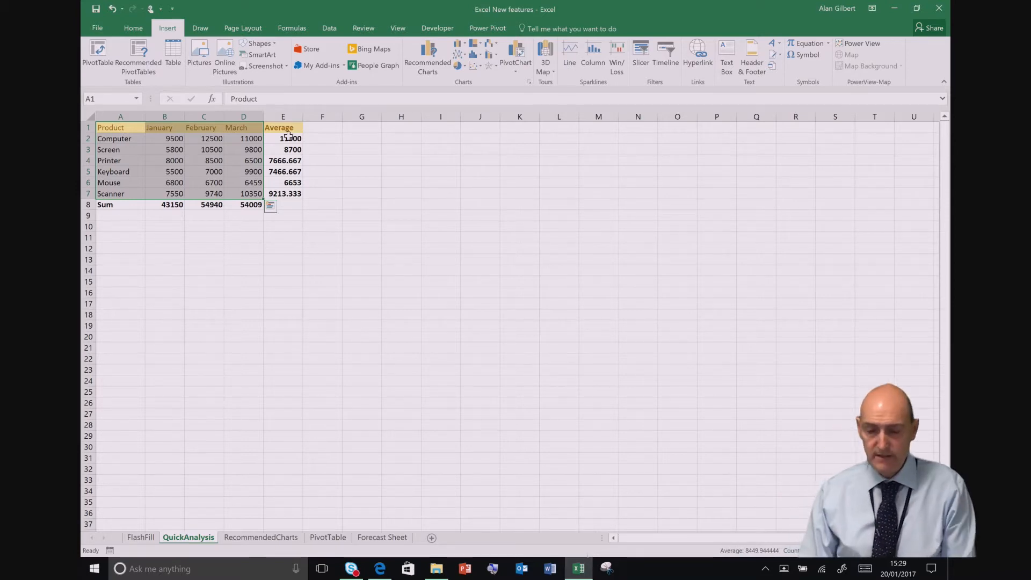
Step: Reduce the averages in E2:E7 to two decimal places
left_click_drag(288, 135, 290, 198)
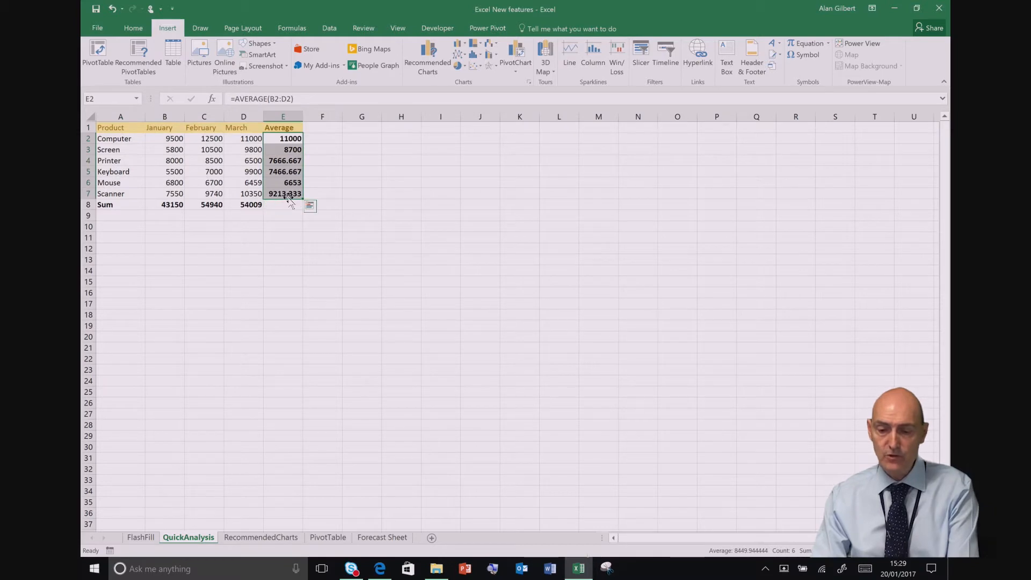
right_click(284, 181)
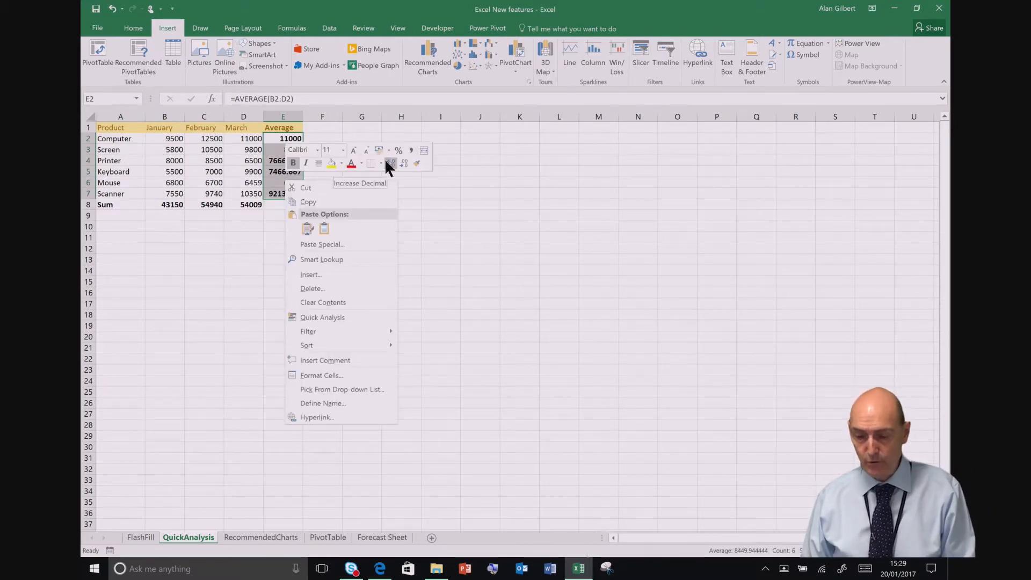
left_click(401, 162)
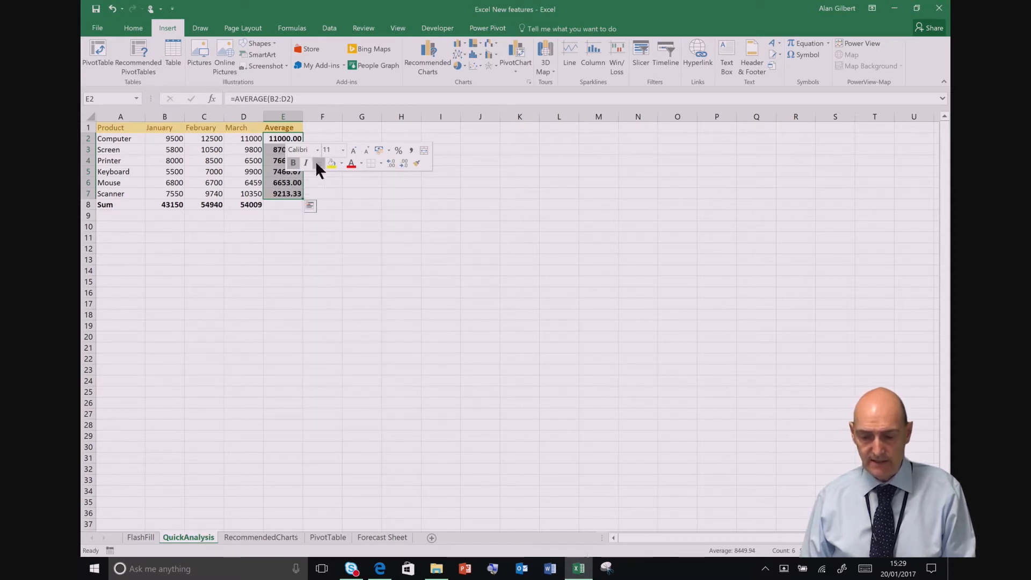
left_click(278, 184)
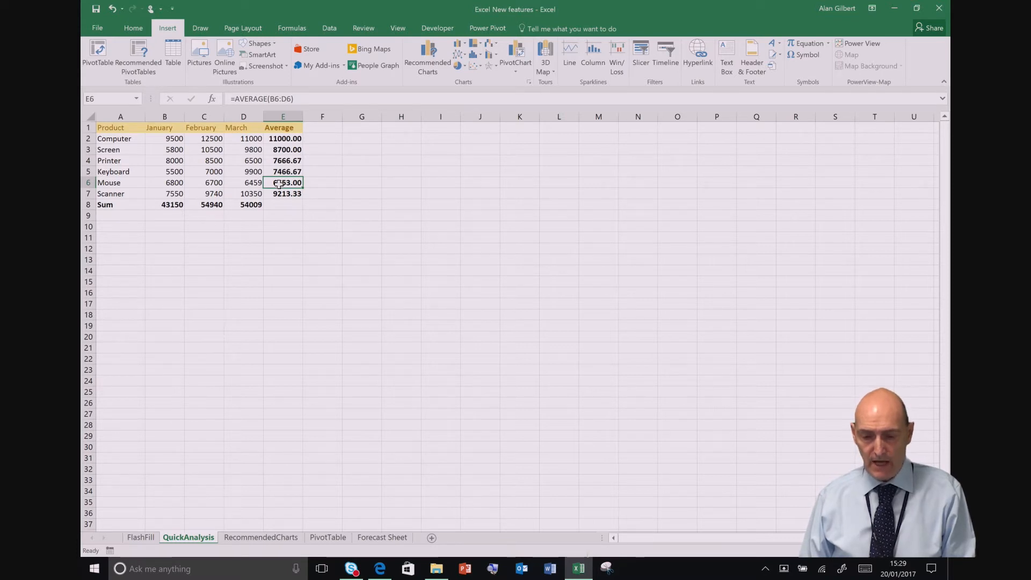
Step: Undo the decimal change, the Average column and the Sum row
left_click(115, 11)
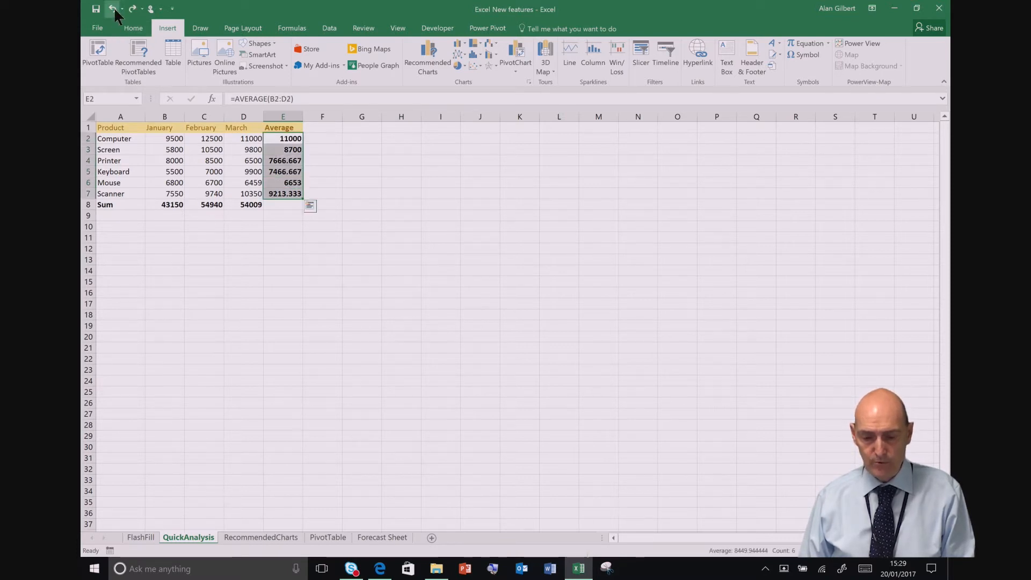
left_click(115, 11)
left_click(115, 11)
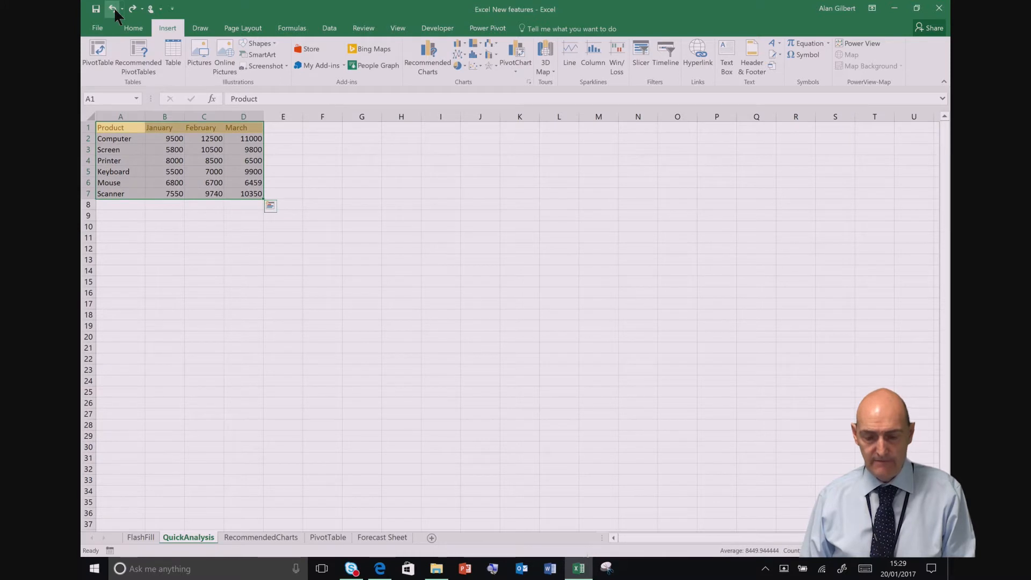
Step: Apply Quick Analysis data bars to the monthly values and set the Keyboard's January value to 10000
left_click(271, 207)
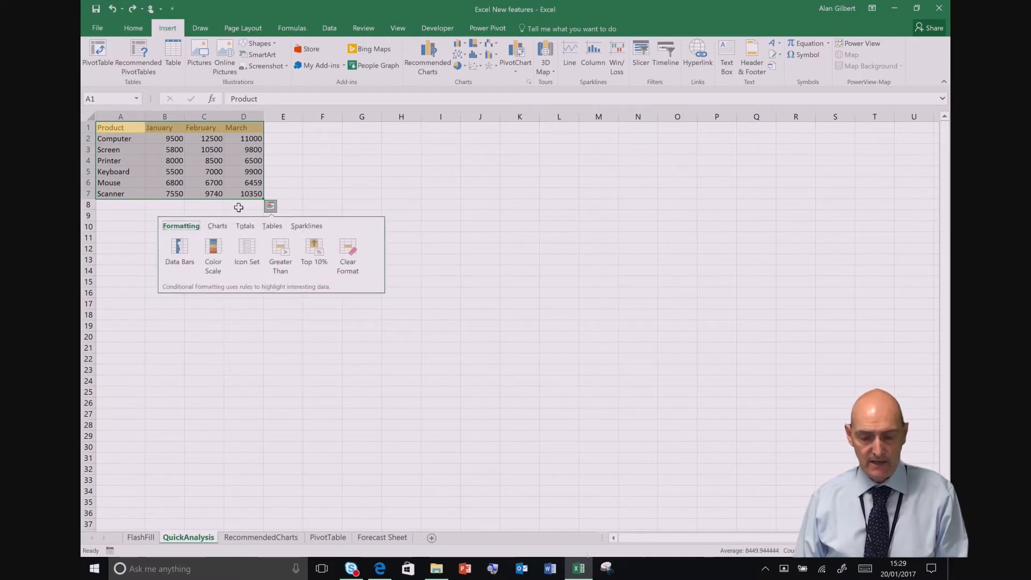
left_click(180, 242)
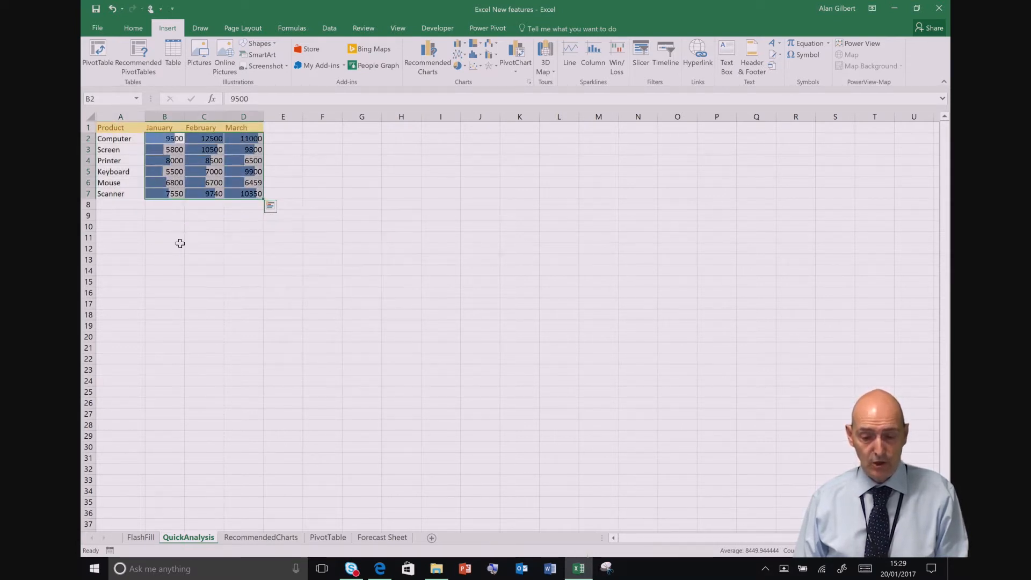
left_click(171, 173)
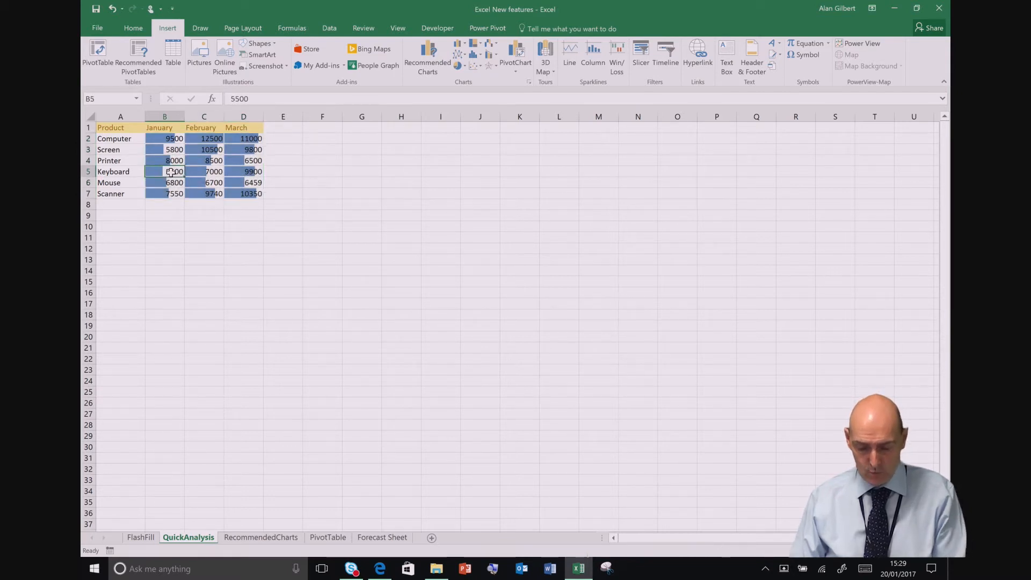
type("10000")
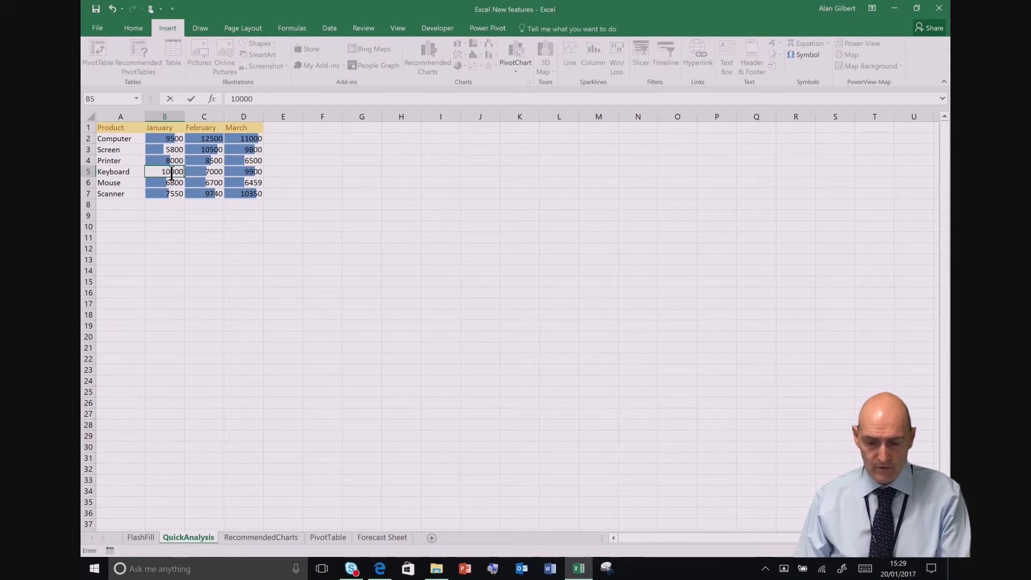
key("Return")
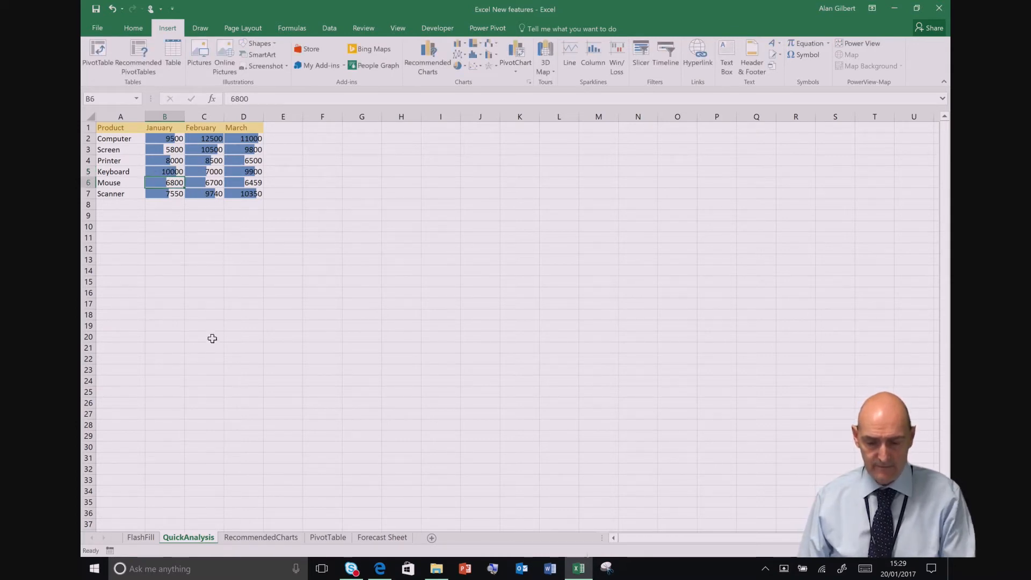
Step: Review the Quick Analysis formatting choices for the product table alongside the Conditional Formatting options, including Data Bars
left_click(123, 128)
key("ctrl+a")
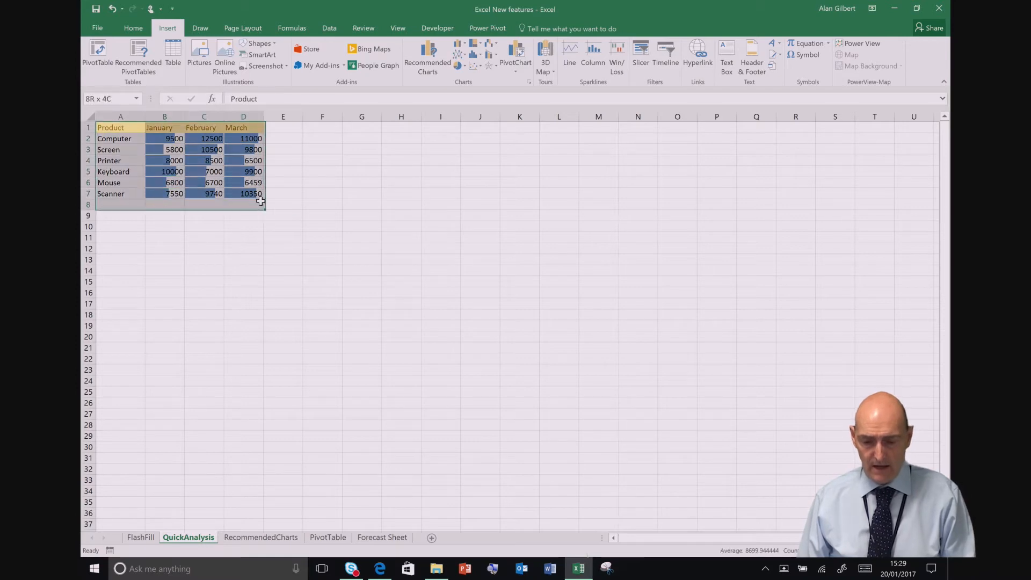
left_click(270, 207)
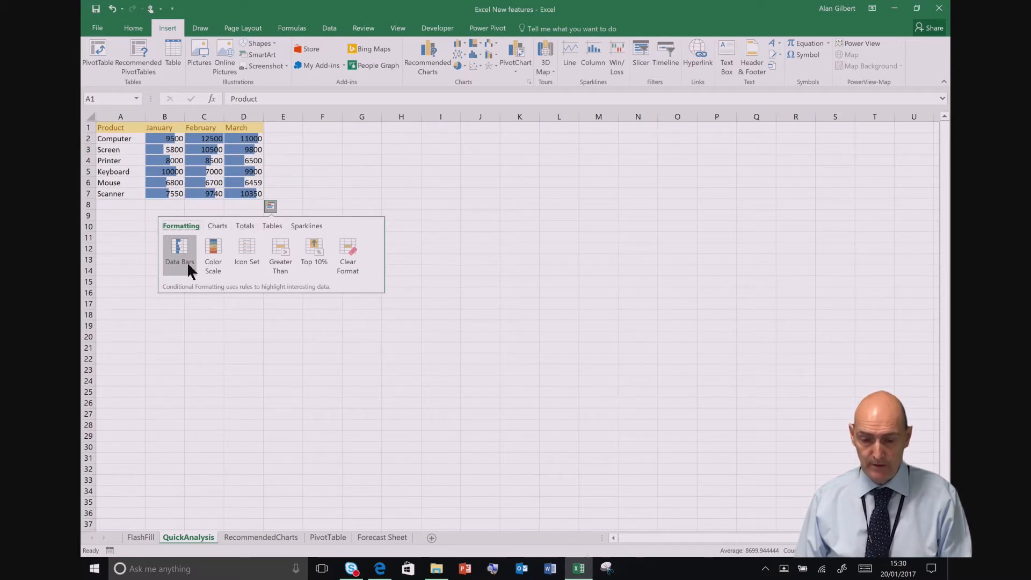
left_click(188, 265)
left_click(133, 28)
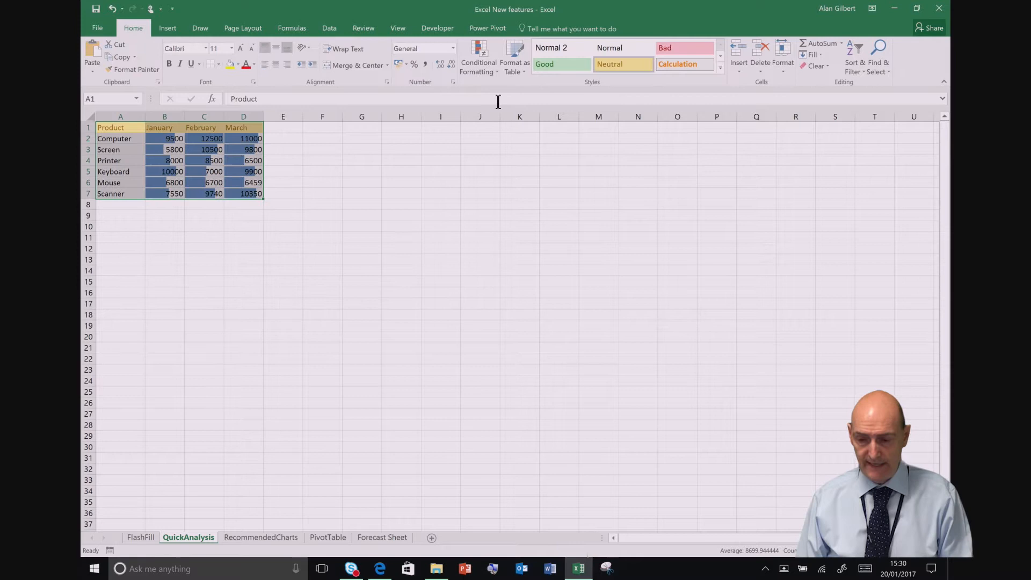
left_click(487, 60)
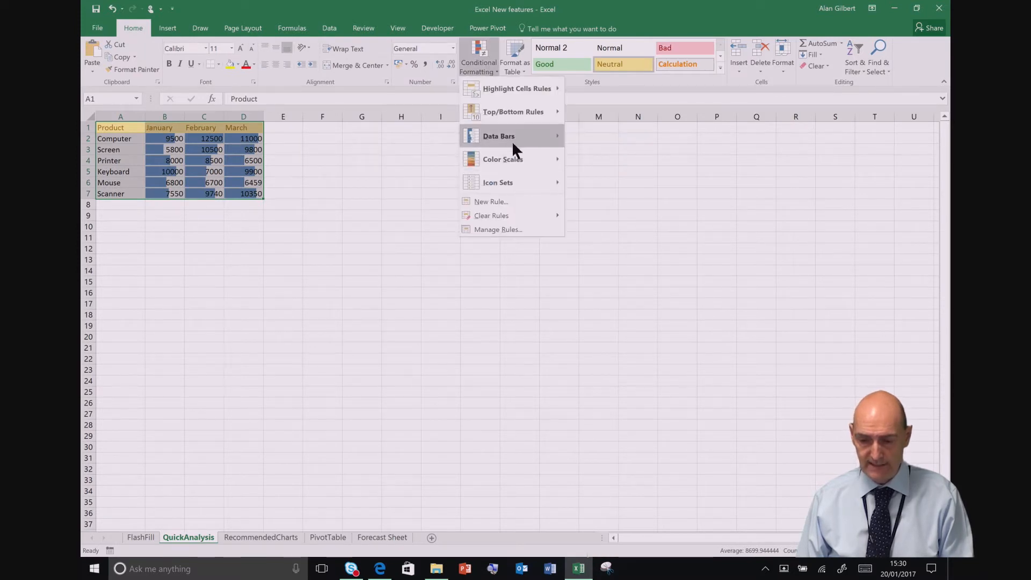
mouse_move(509, 136)
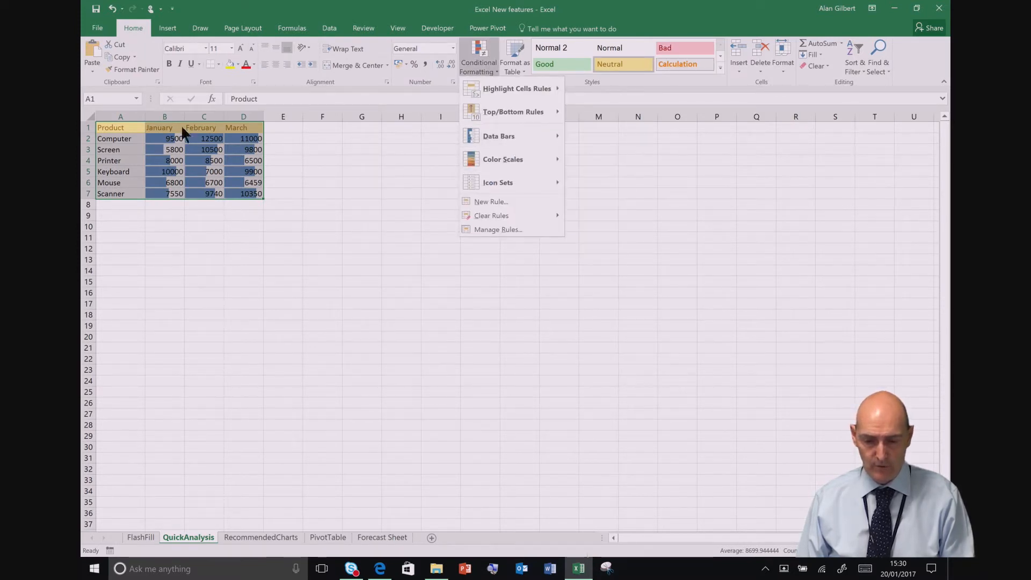
Step: Remove the data bars from the product table in A1:D7 with the Quick Analysis Clear Format option
left_click(107, 129)
left_click_drag(106, 129, 240, 191)
left_click(270, 205)
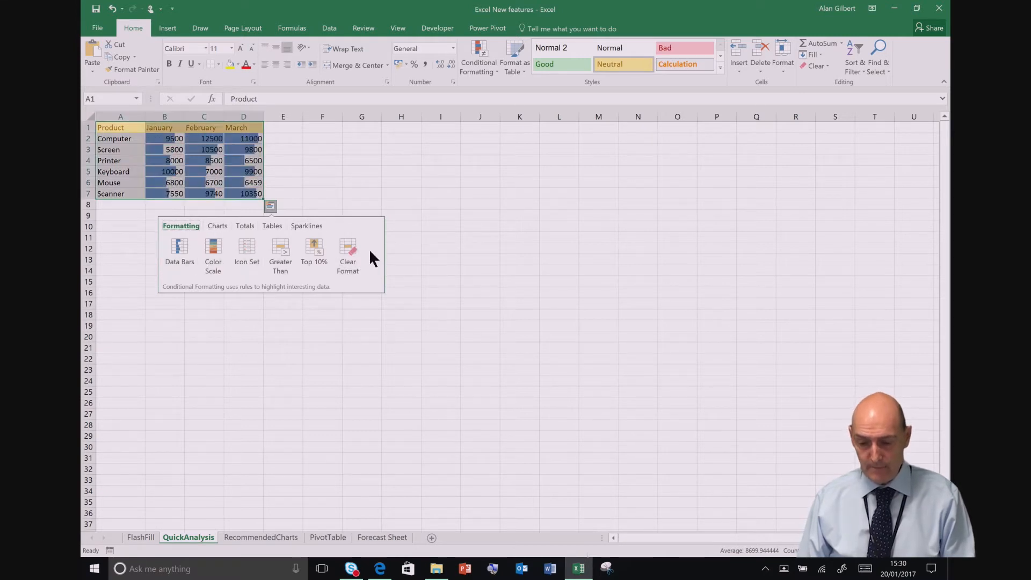
left_click(348, 255)
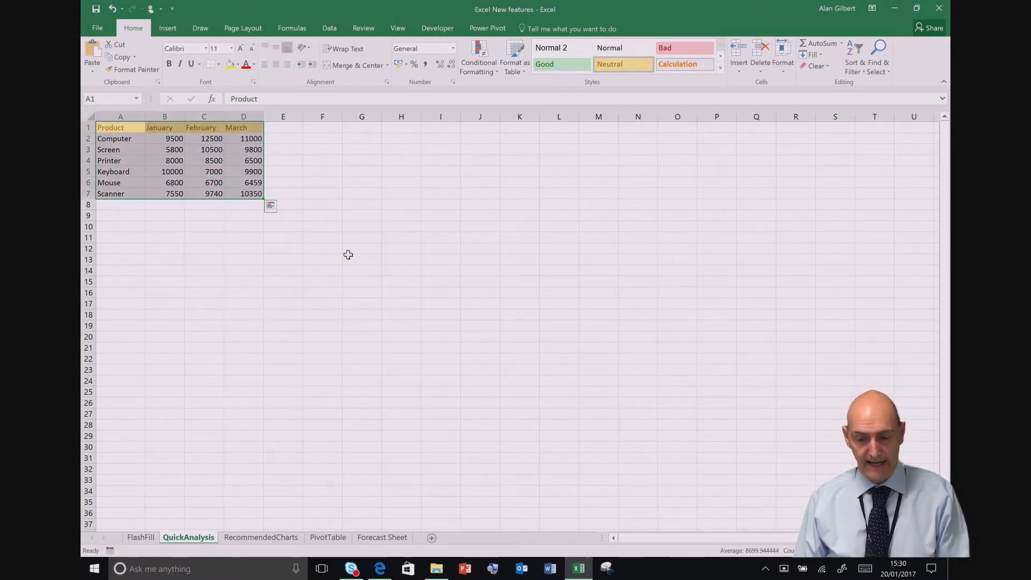
Step: Preview the Waterfall, Funnel and Treemap chart types for the product table through Quick Analysis
left_click(271, 205)
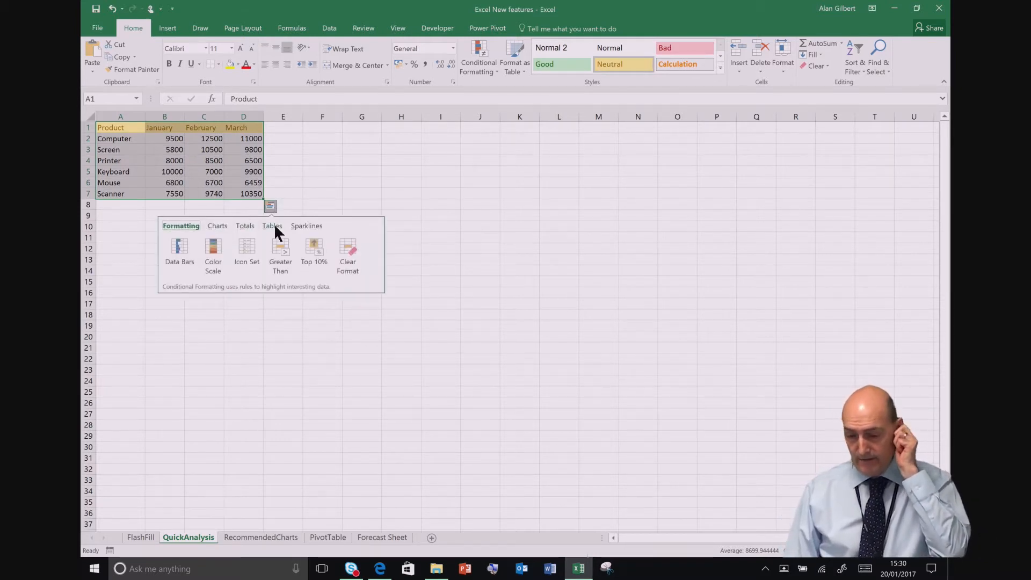
left_click(216, 225)
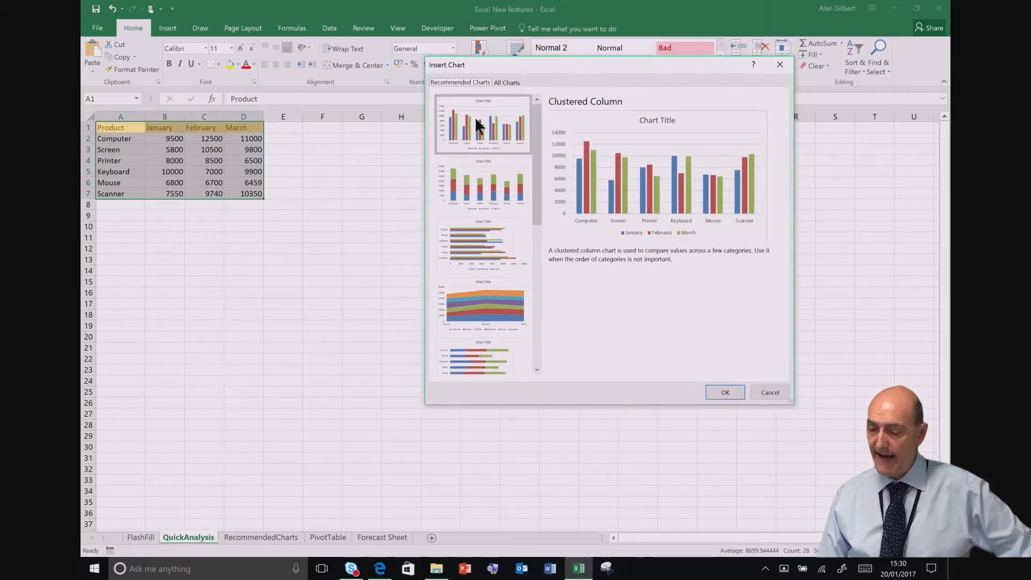
left_click(507, 80)
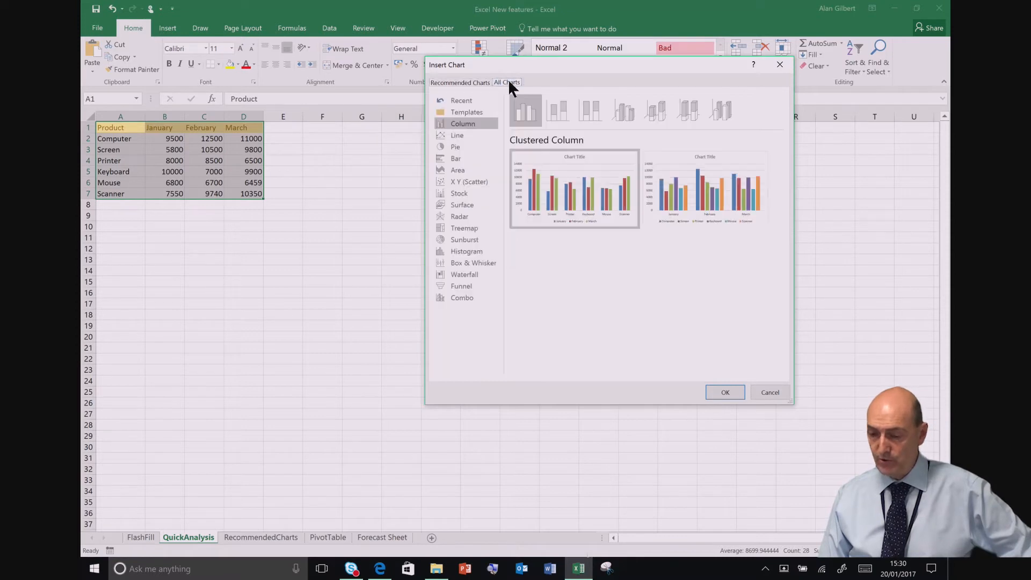
left_click(460, 274)
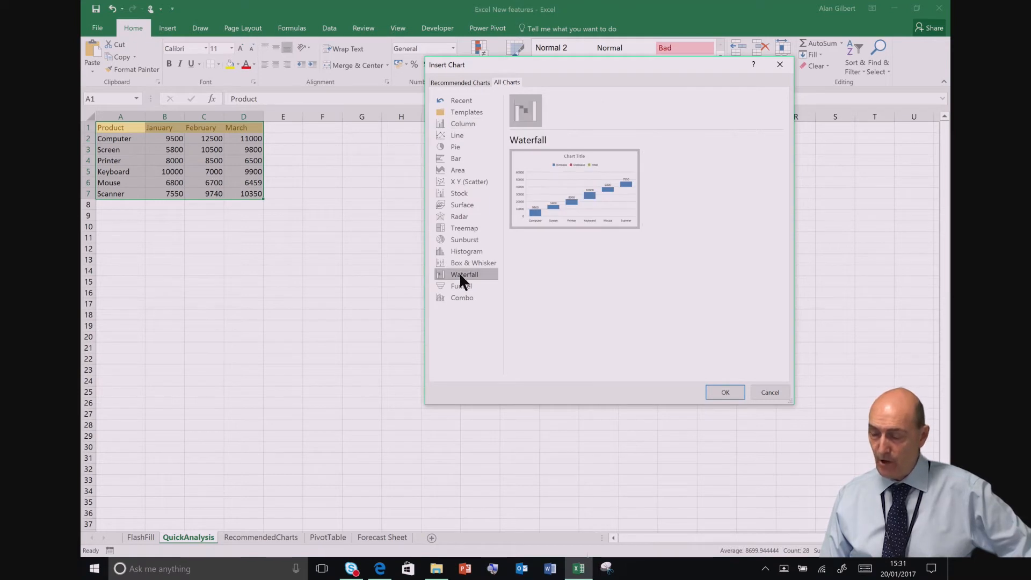
left_click(466, 286)
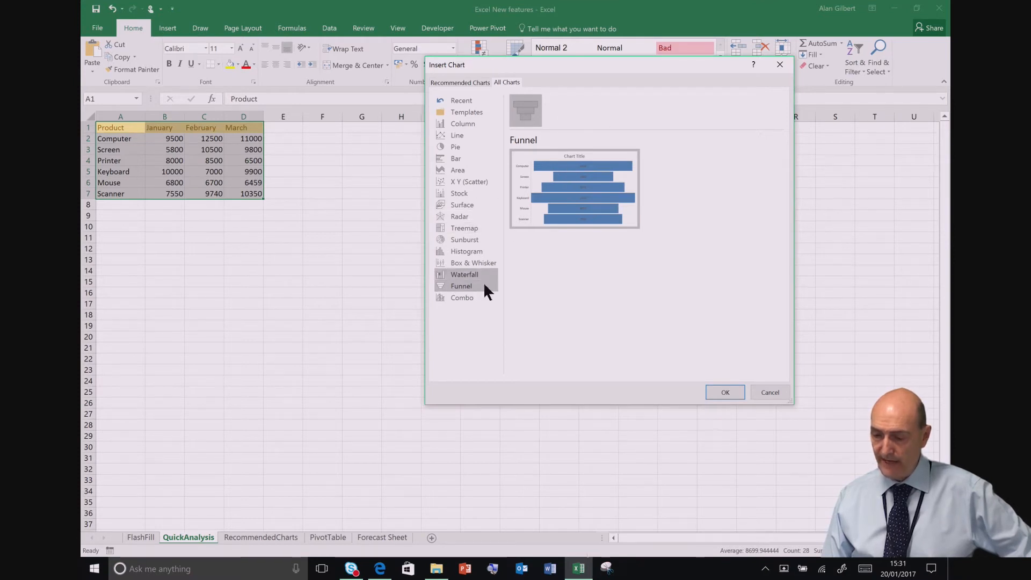
left_click(458, 224)
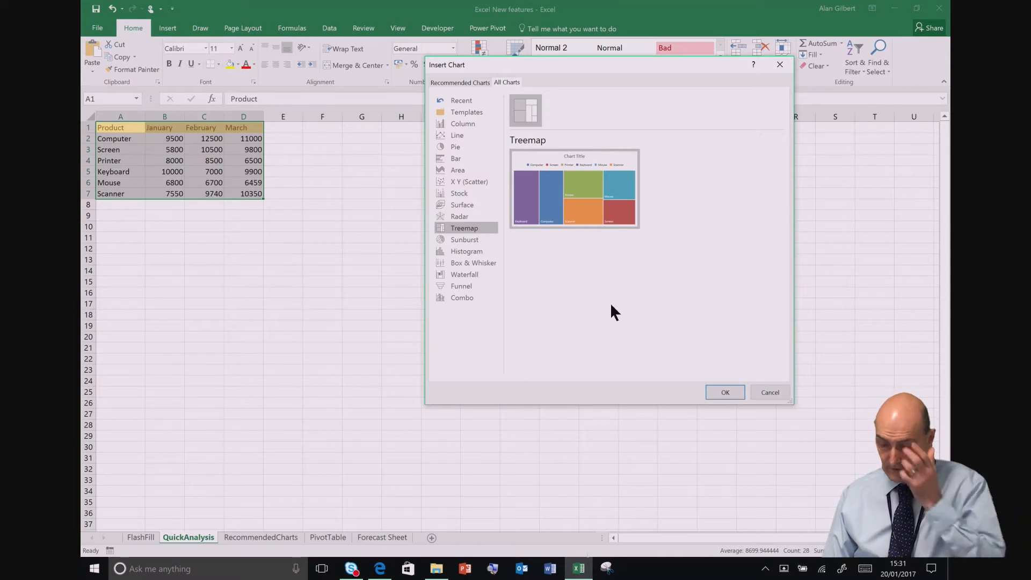
left_click(779, 64)
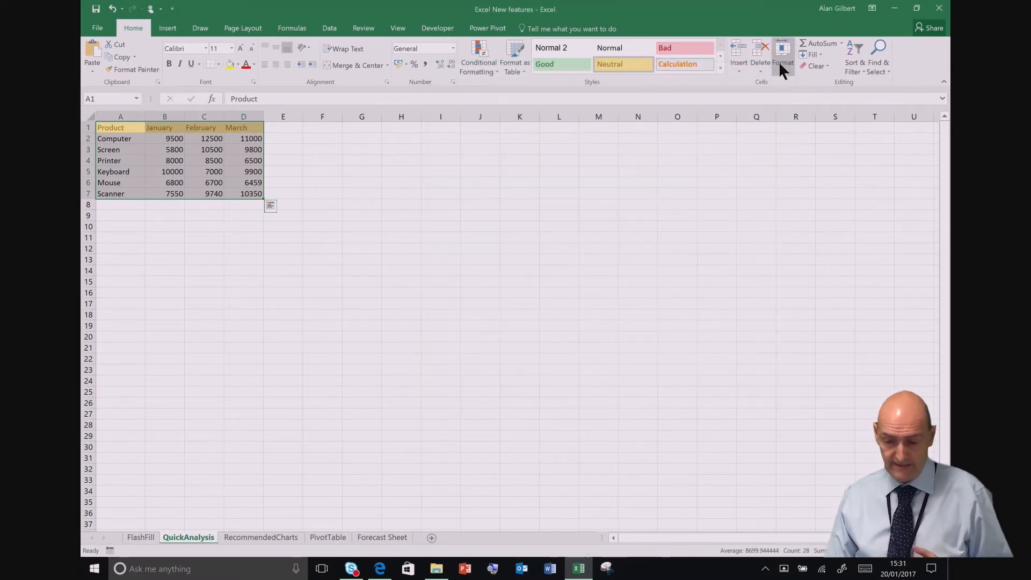
Step: Insert a Clustered Column chart of the product table with Quick Analysis
left_click(270, 206)
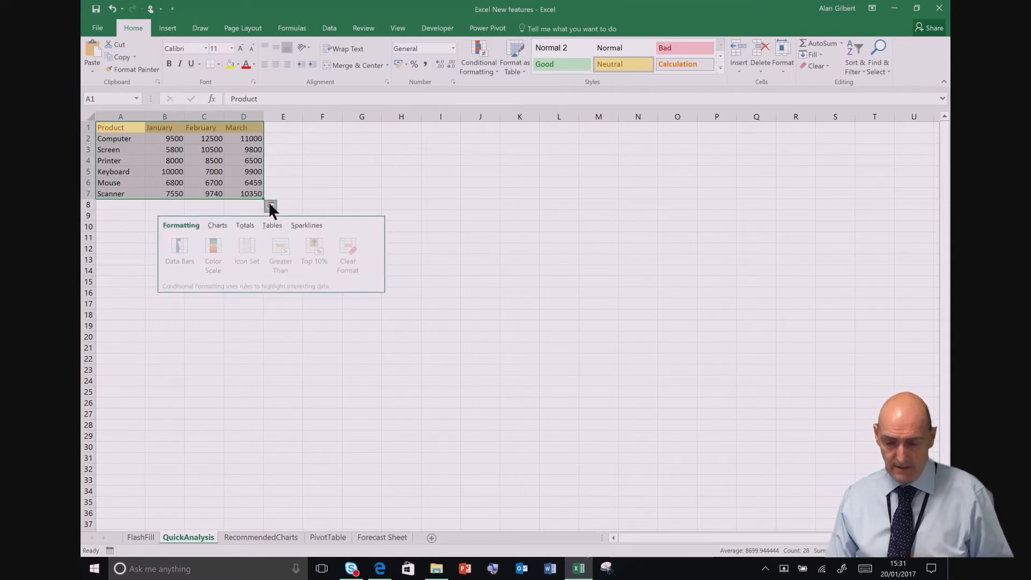
left_click(220, 229)
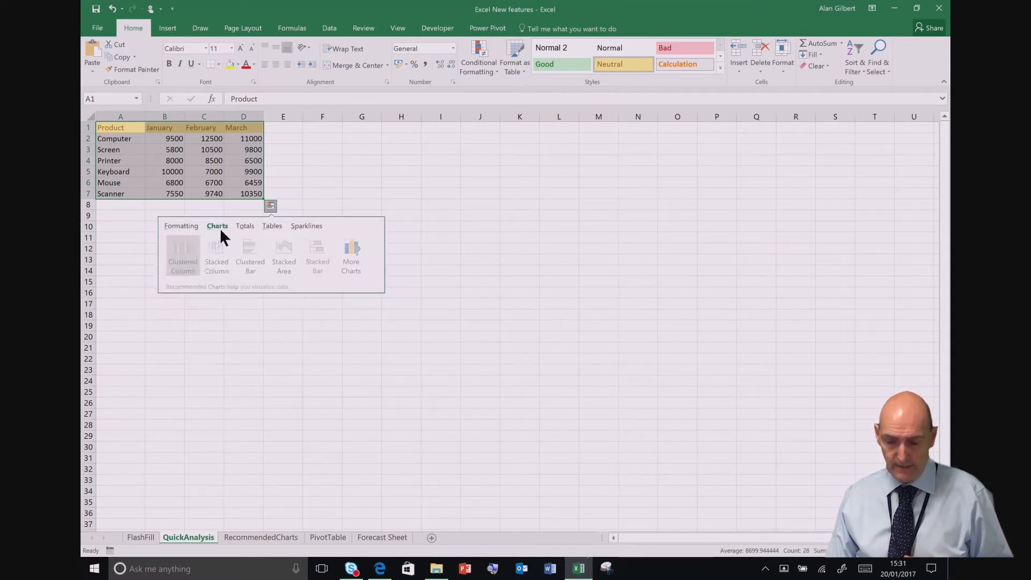
left_click(177, 257)
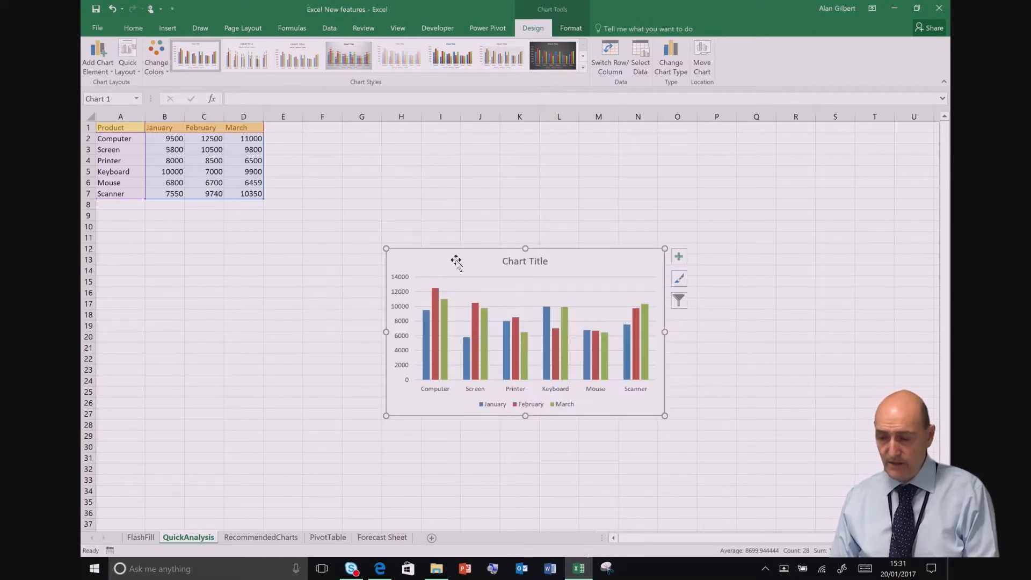
Step: Title the column chart Finance and move it to just below the product table, with its upper edge around row 9
left_click(519, 262)
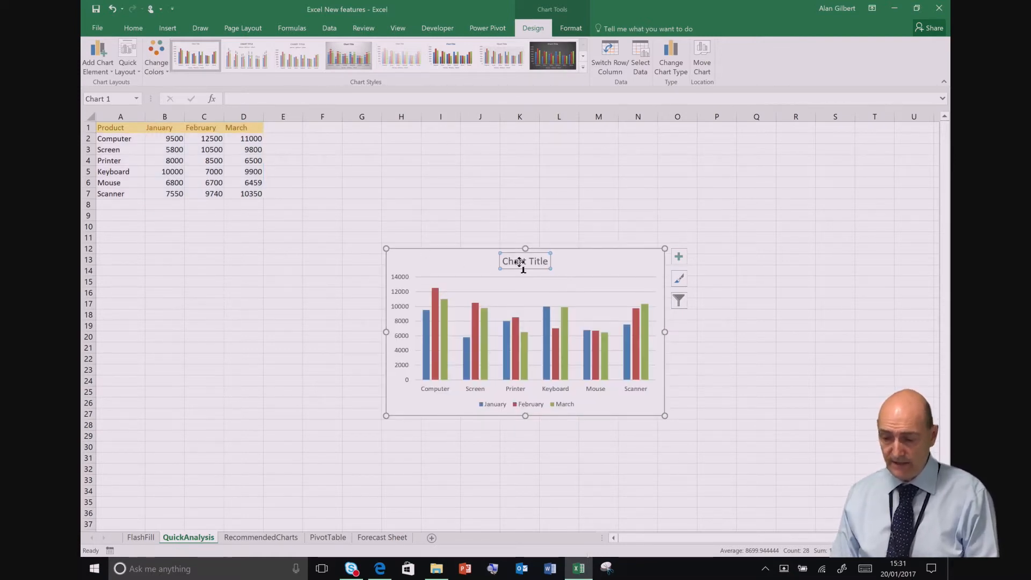
type("Finan")
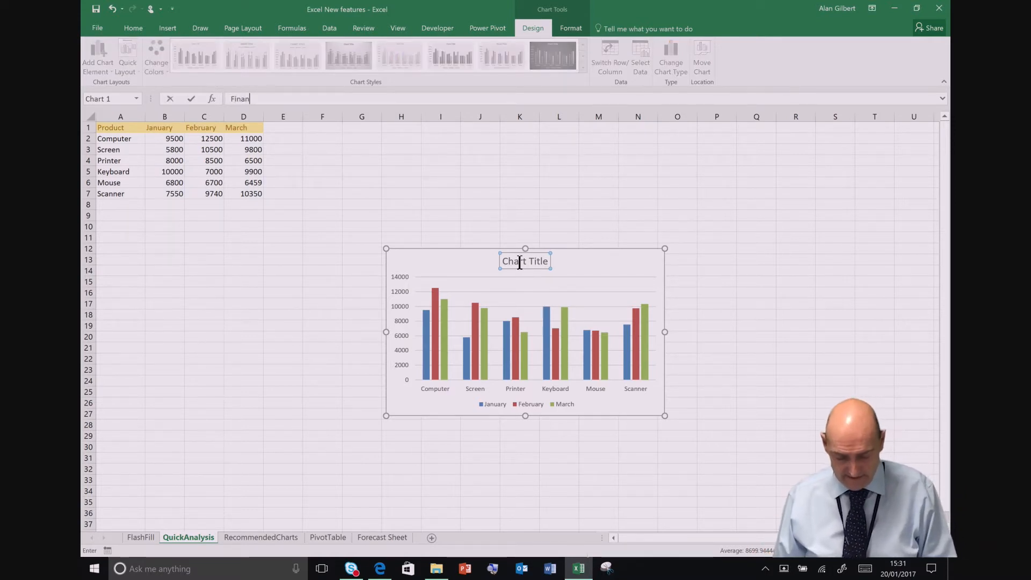
type("ce")
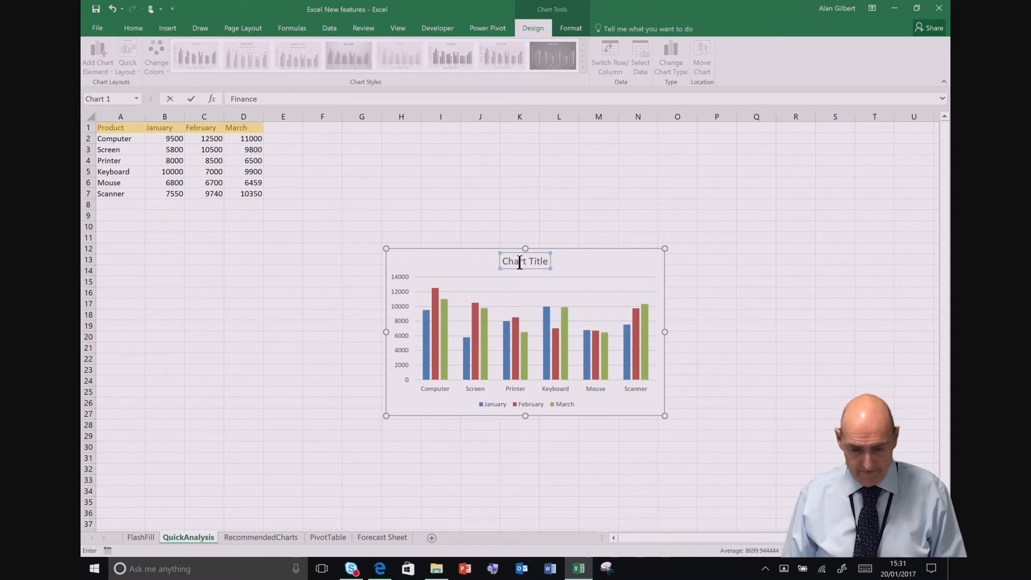
key("Return")
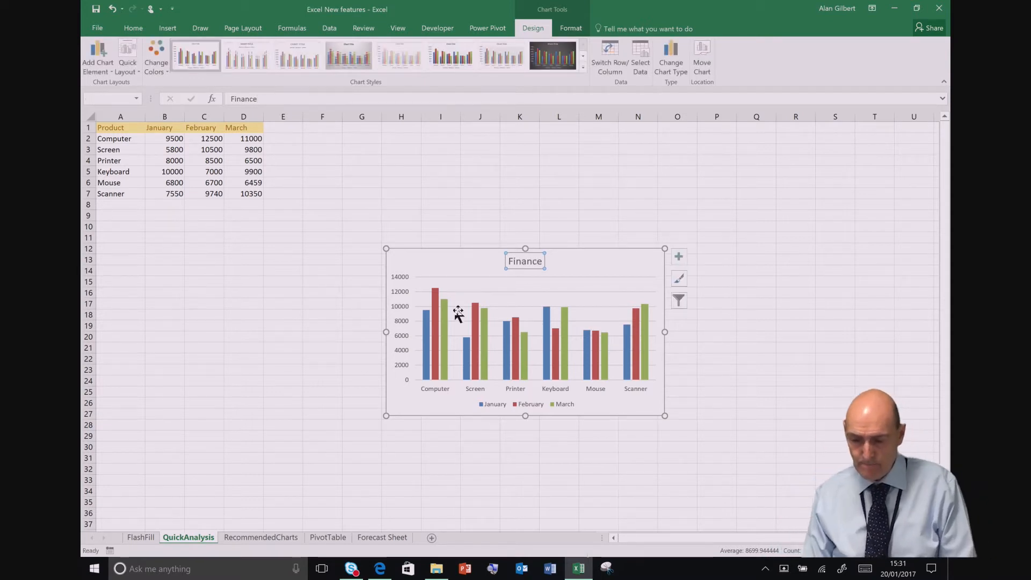
left_click_drag(456, 278, 259, 235)
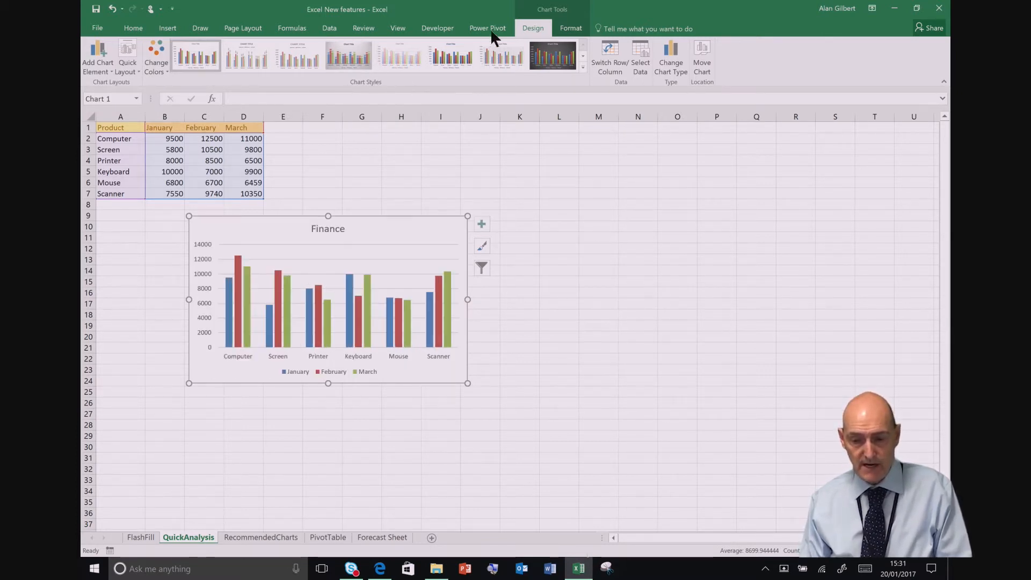
Step: Add a primary horizontal axis title reading Product to the Finance chart
left_click(89, 53)
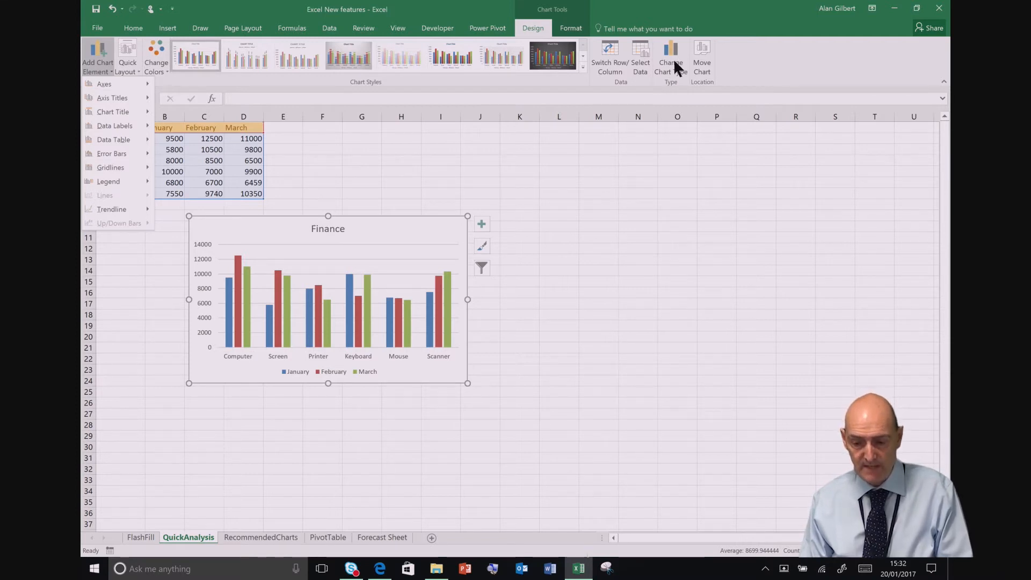
left_click(480, 221)
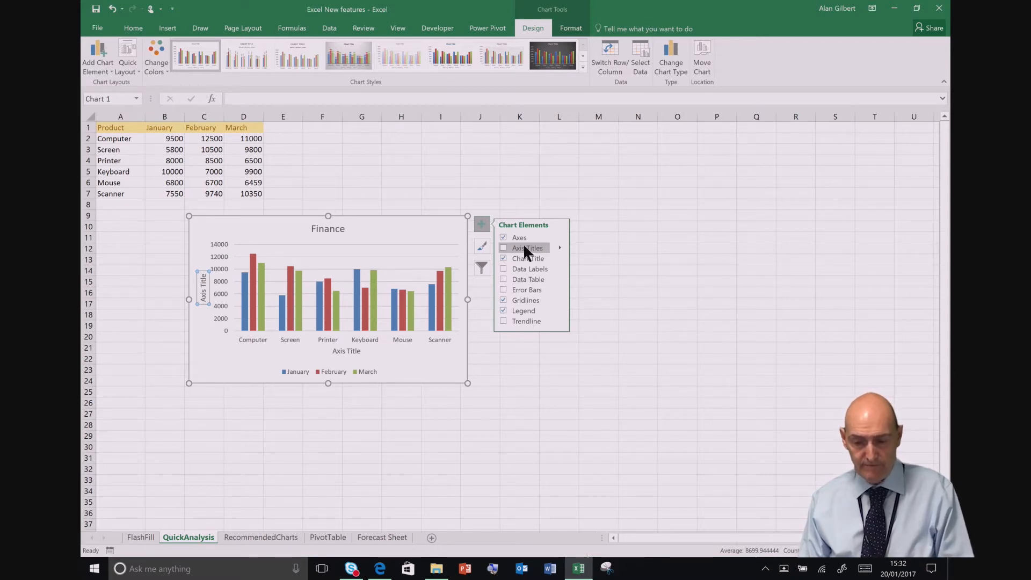
left_click(559, 247)
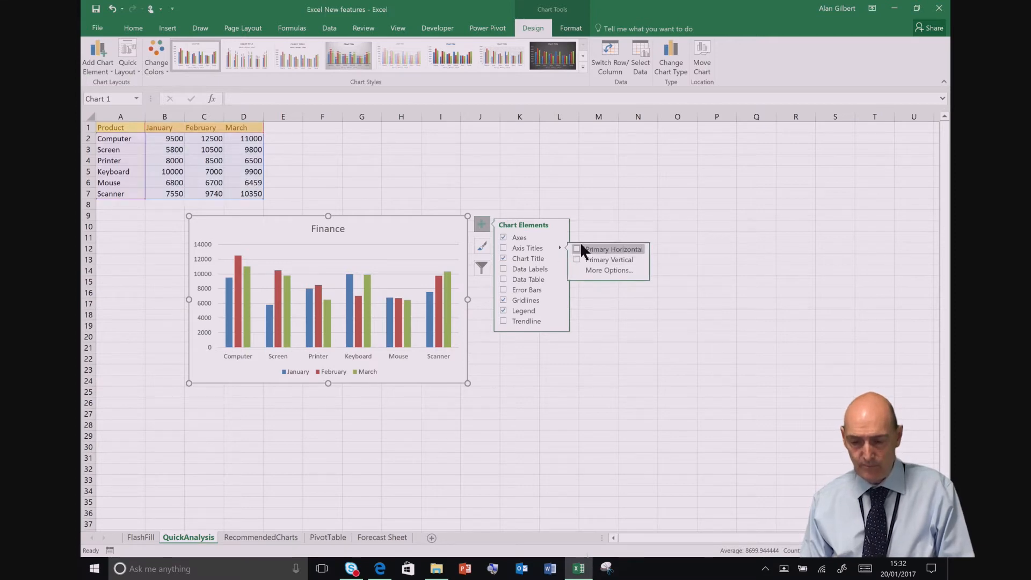
left_click(576, 249)
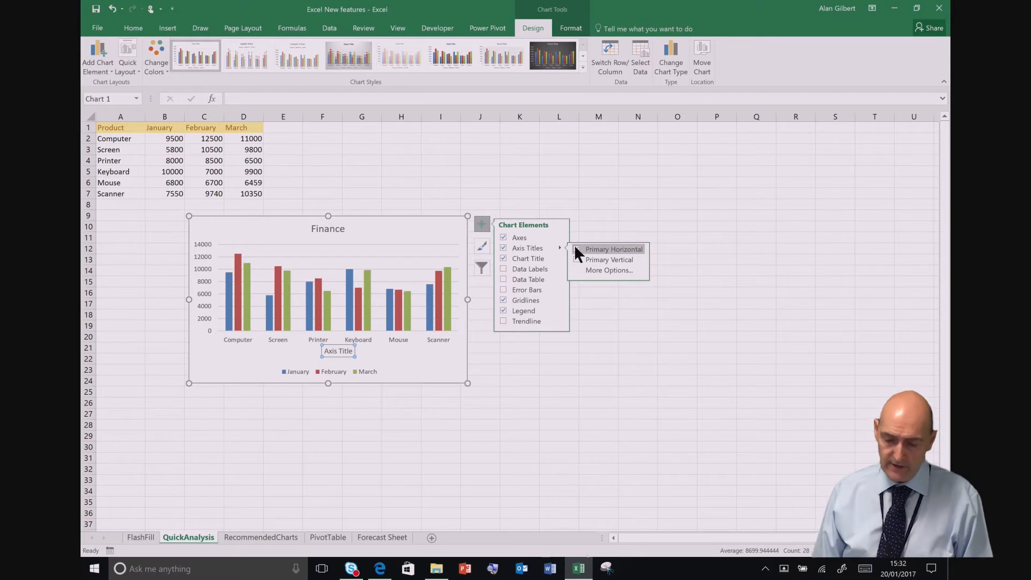
key("Escape")
type("Pro")
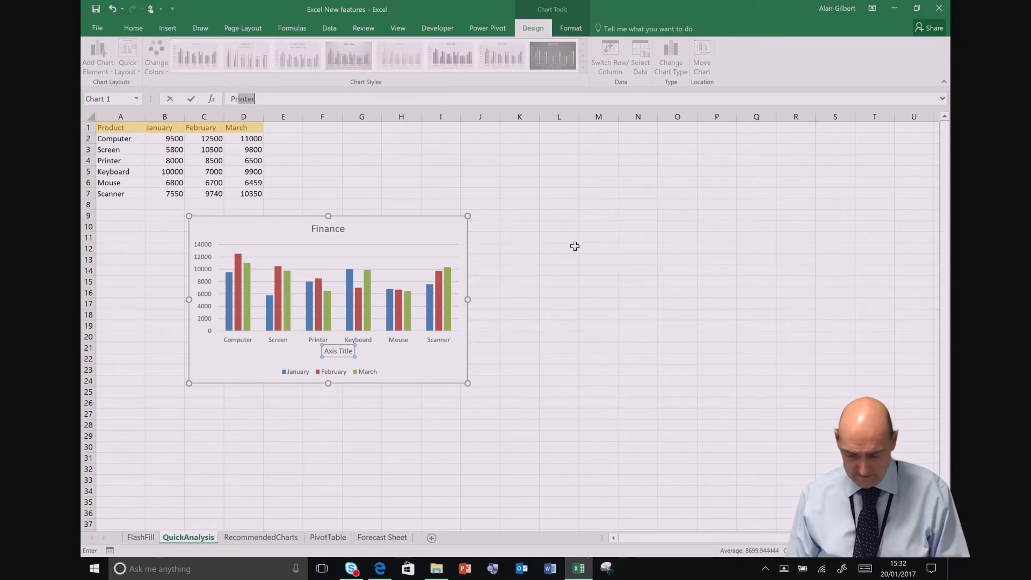
type("duct")
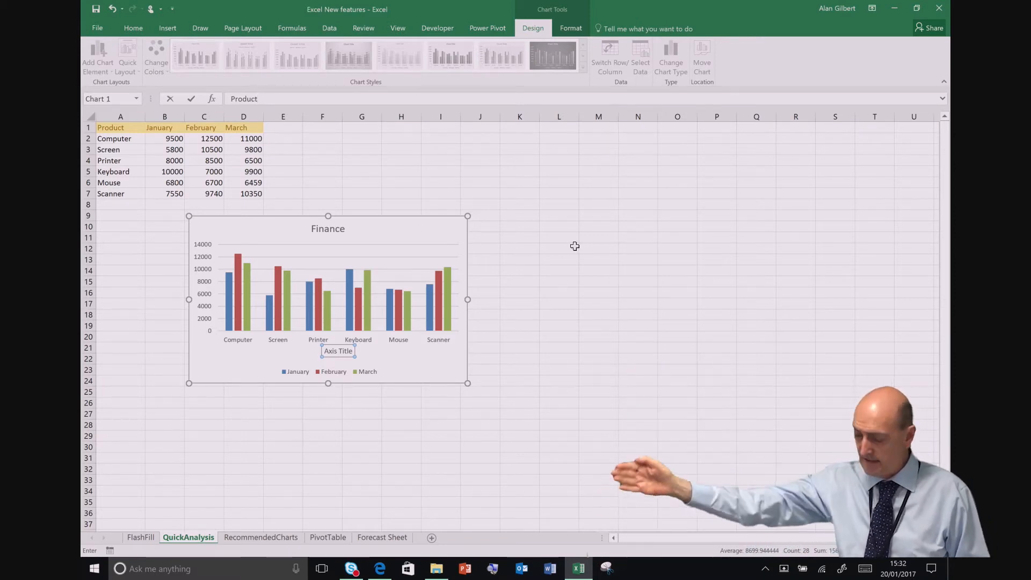
key("Return")
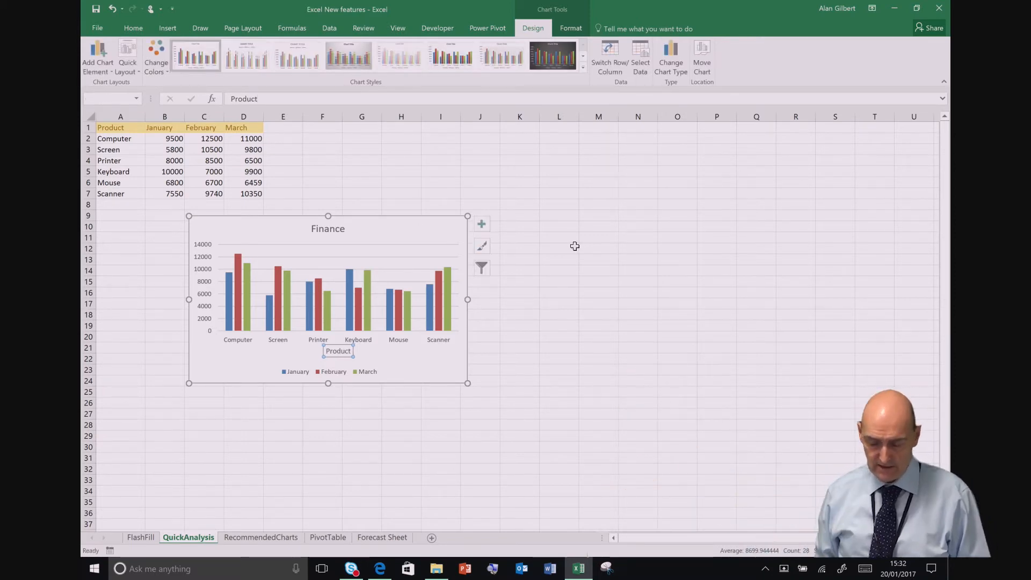
Step: Preview the Data Table element, the chart styles and the colour schemes on the Finance chart
left_click(480, 225)
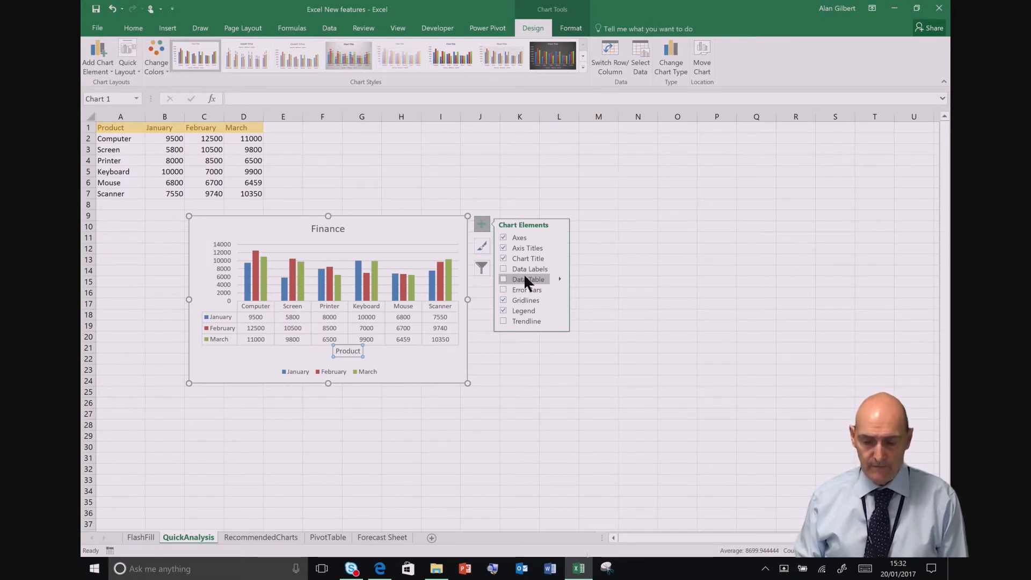
left_click(479, 249)
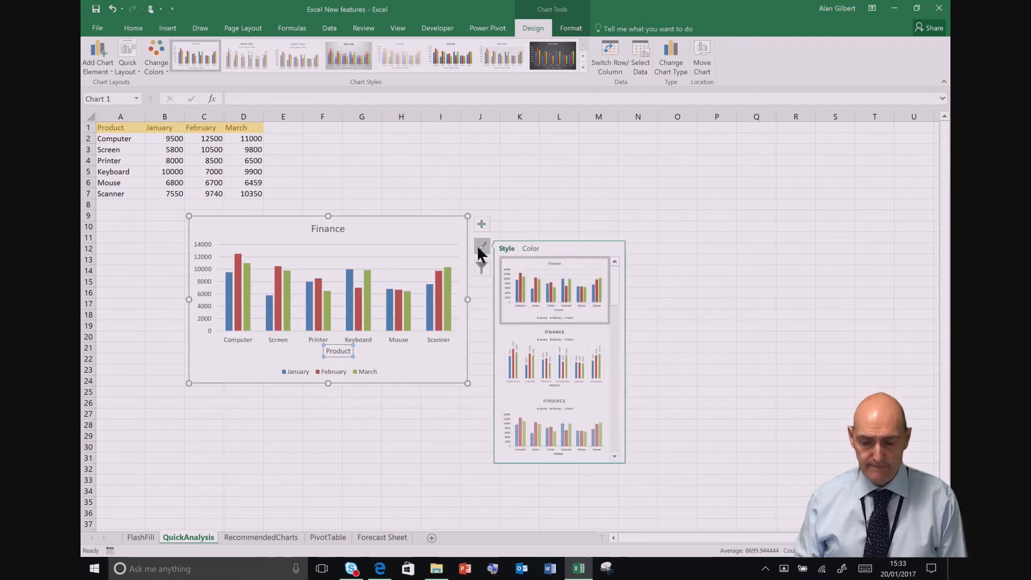
left_click(530, 248)
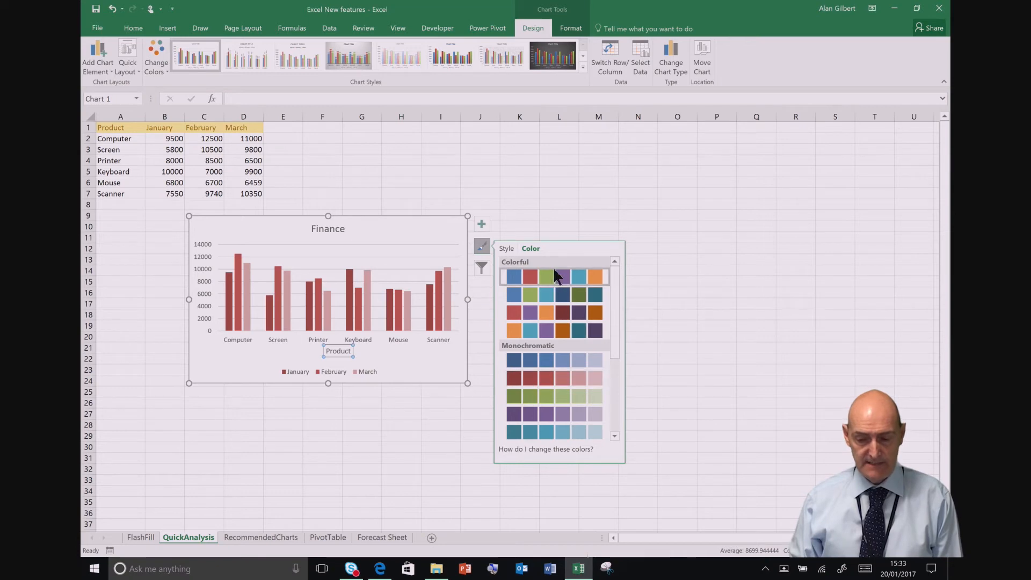
left_click(505, 247)
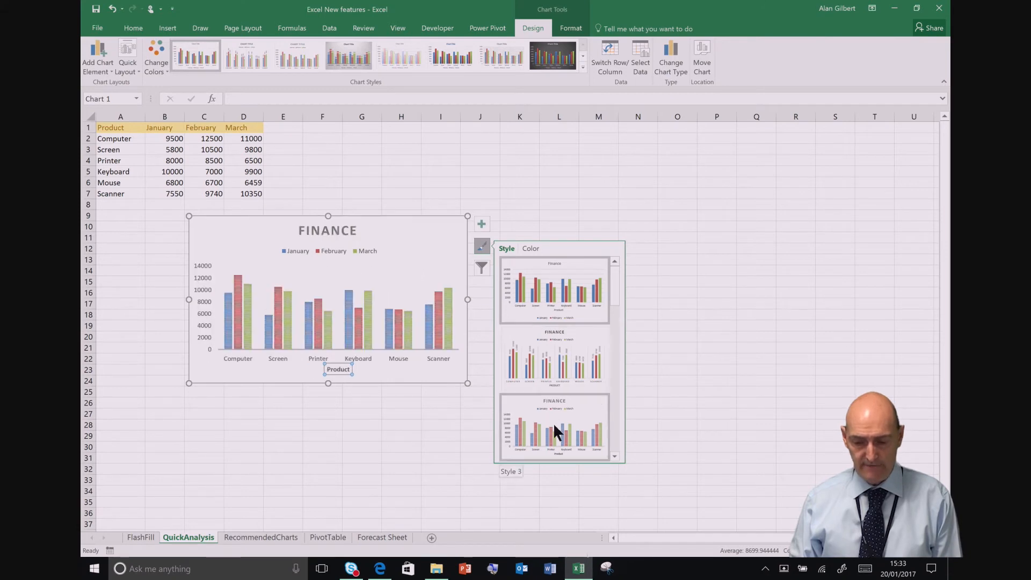
Step: Filter the Finance chart to hide the January series and the Mouse category
left_click(481, 272)
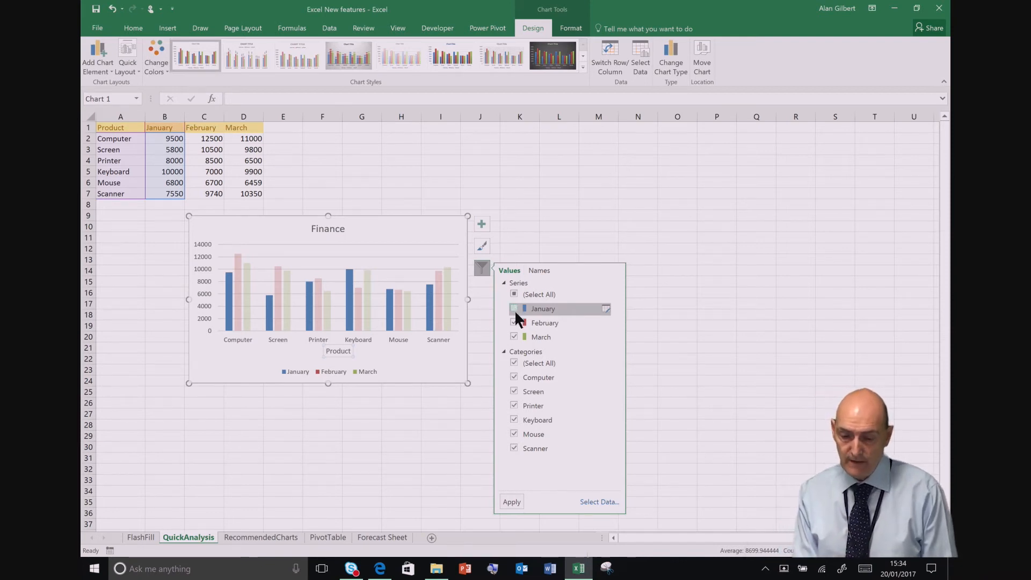
left_click(514, 309)
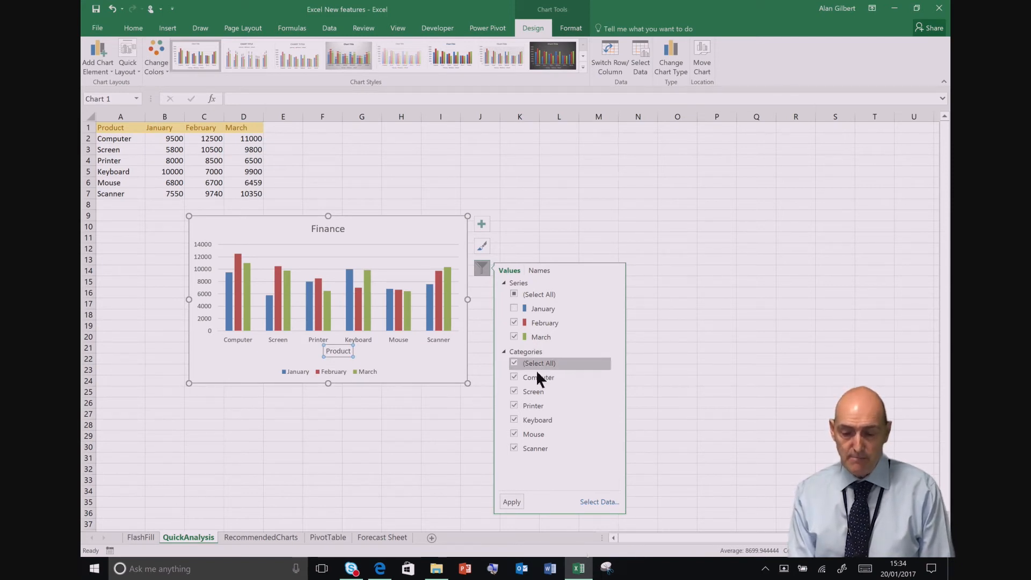
left_click(514, 433)
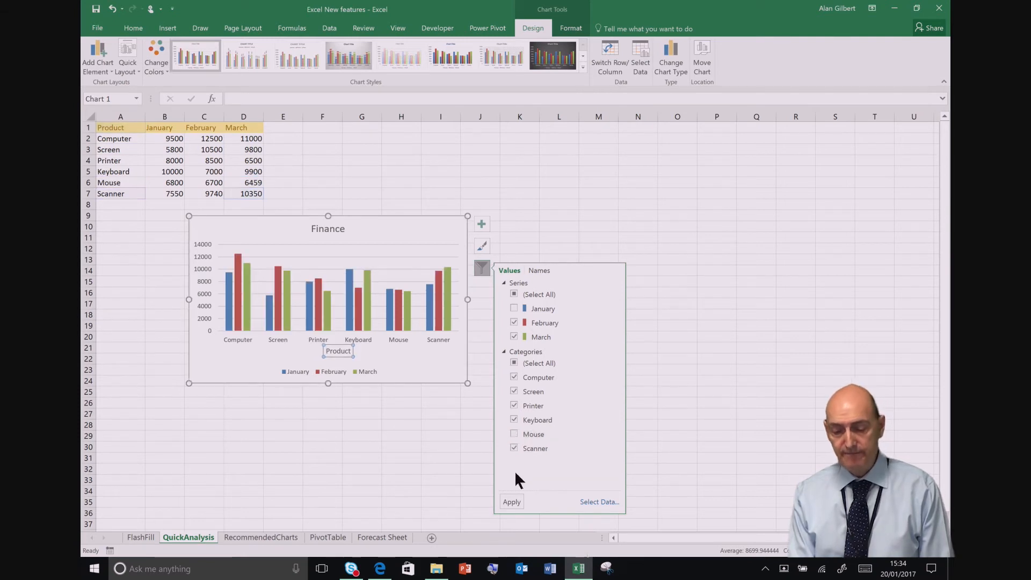
left_click(514, 501)
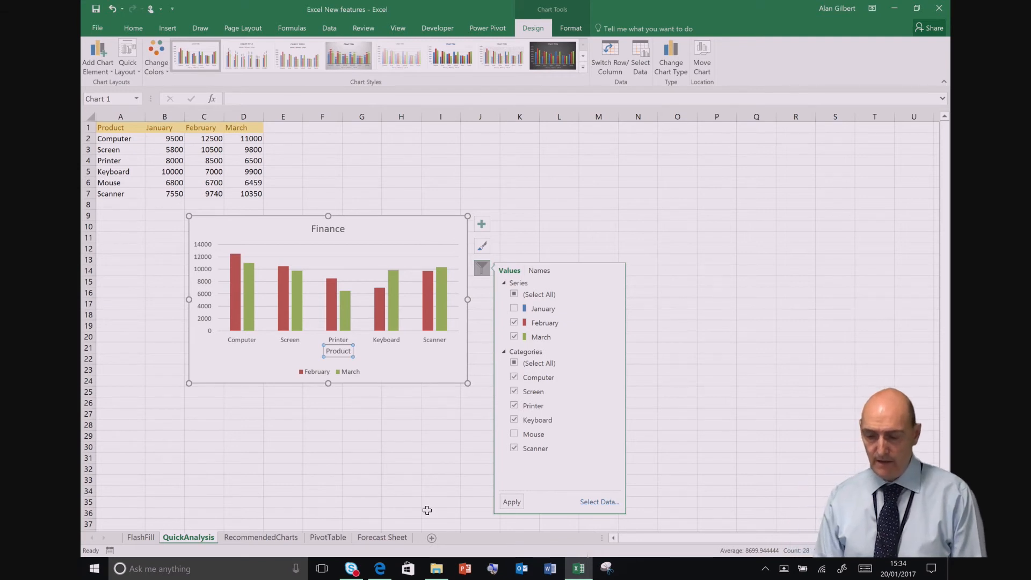
Step: Restore the January series and the Mouse category in the Finance chart's filters
left_click(480, 269)
left_click(481, 270)
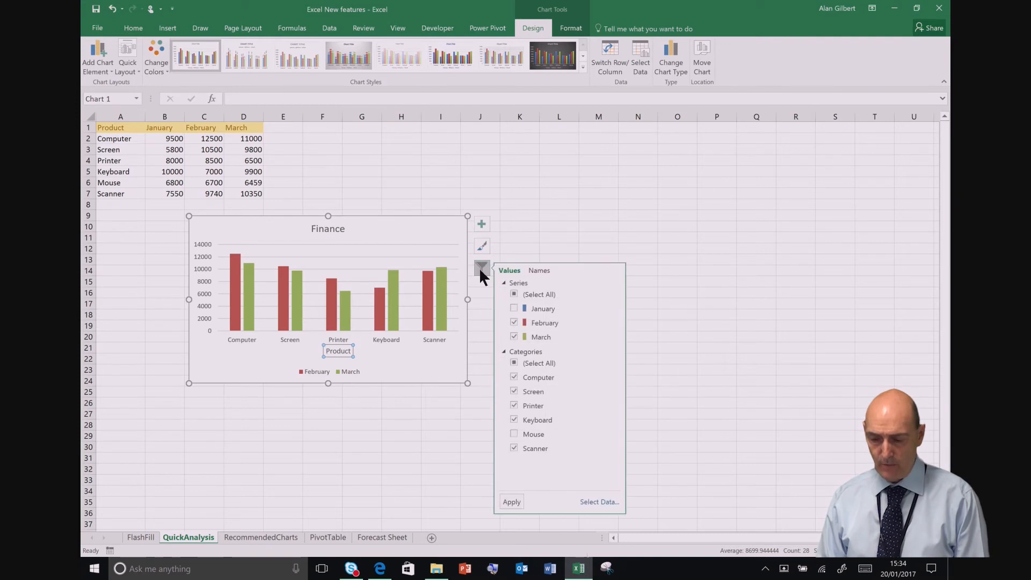
left_click(514, 308)
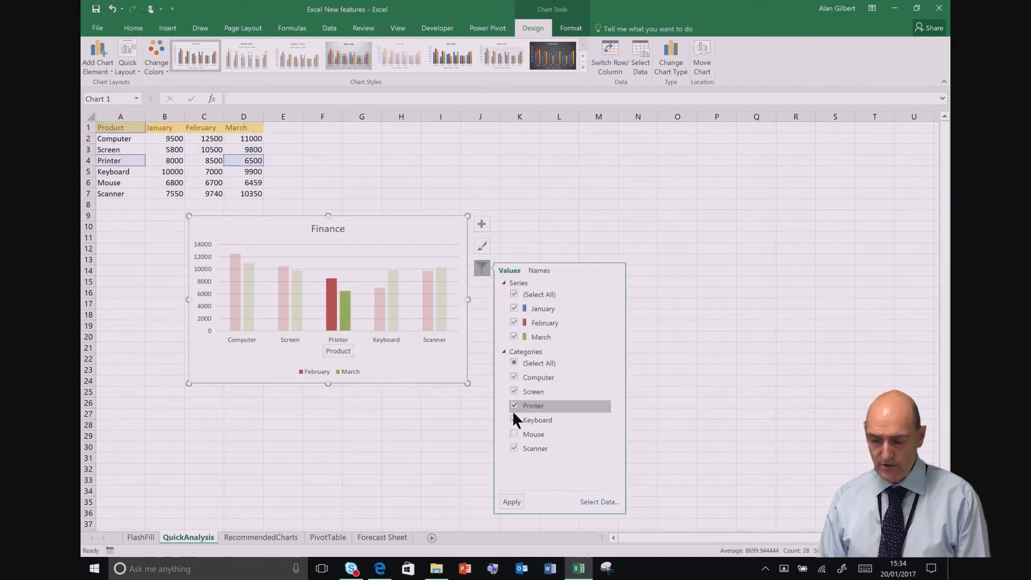
left_click(513, 433)
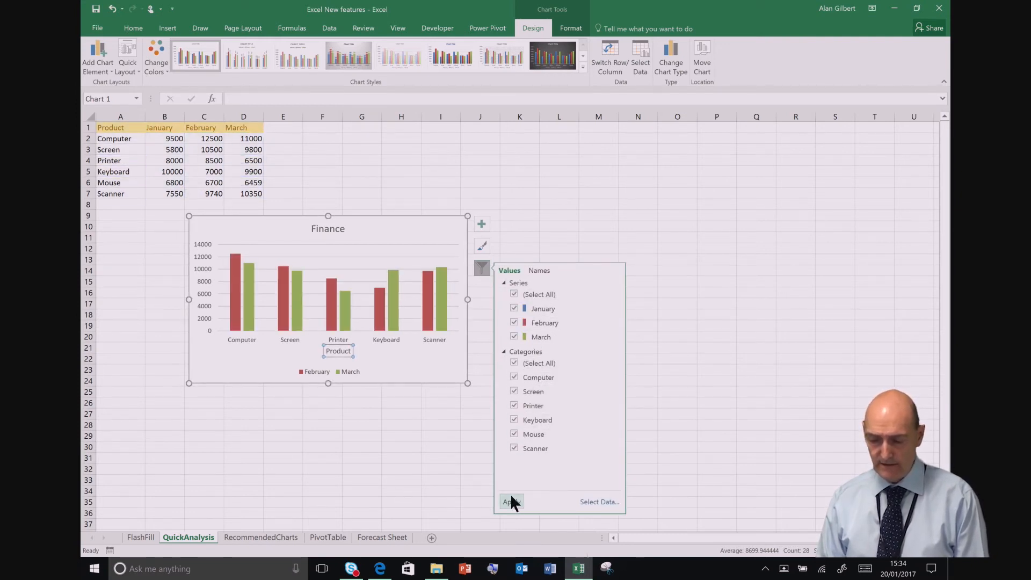
left_click(511, 501)
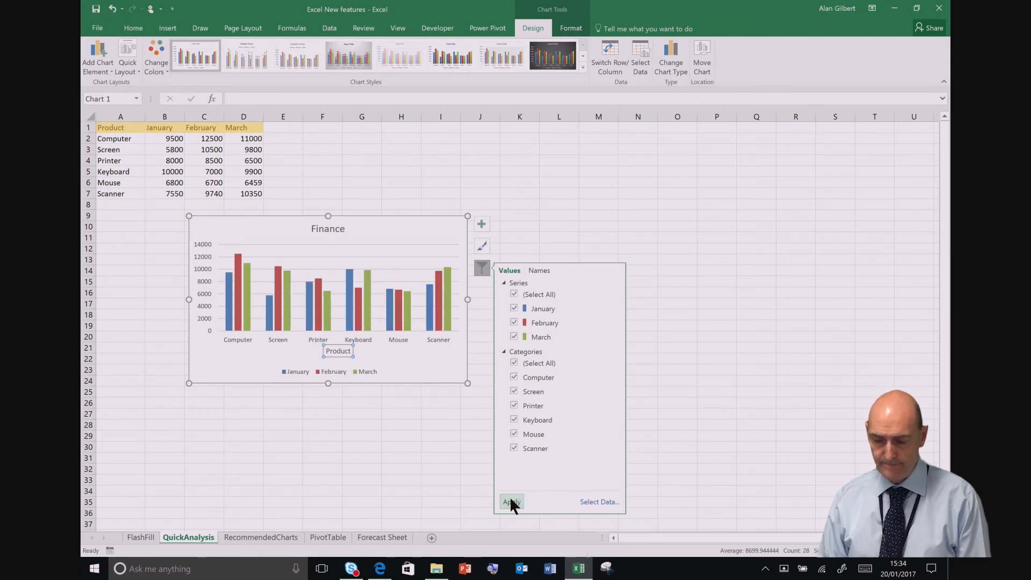
Step: Move the Finance chart sideways so its left edge lies about midway across column A, below the product table
left_click(439, 359)
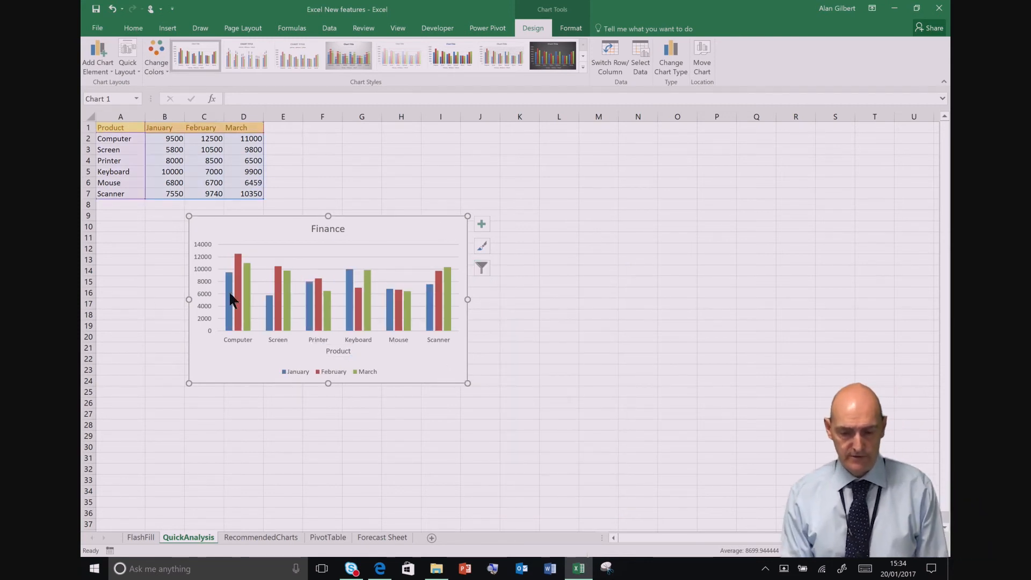
left_click_drag(412, 235, 338, 228)
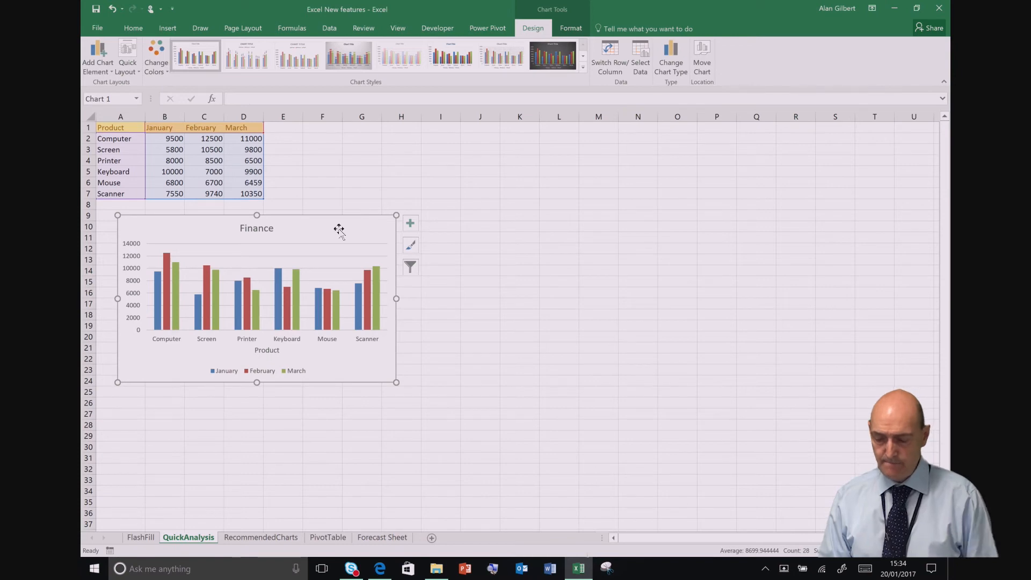
Step: Open the recent Regions Chart workbook from the Office 2016 Guide folder on the Desktop and keep the ribbon expanded
left_click(97, 28)
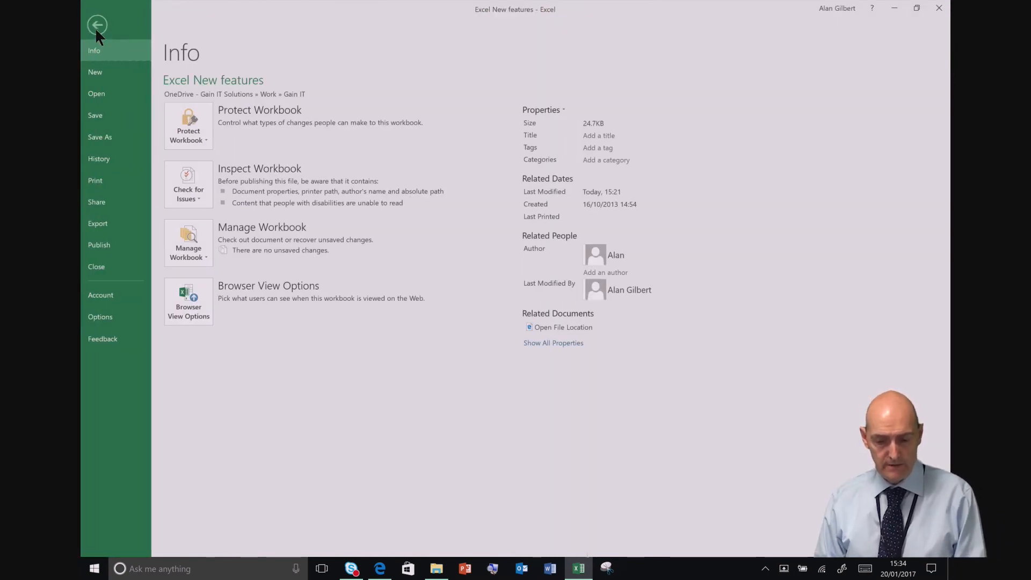
left_click(99, 90)
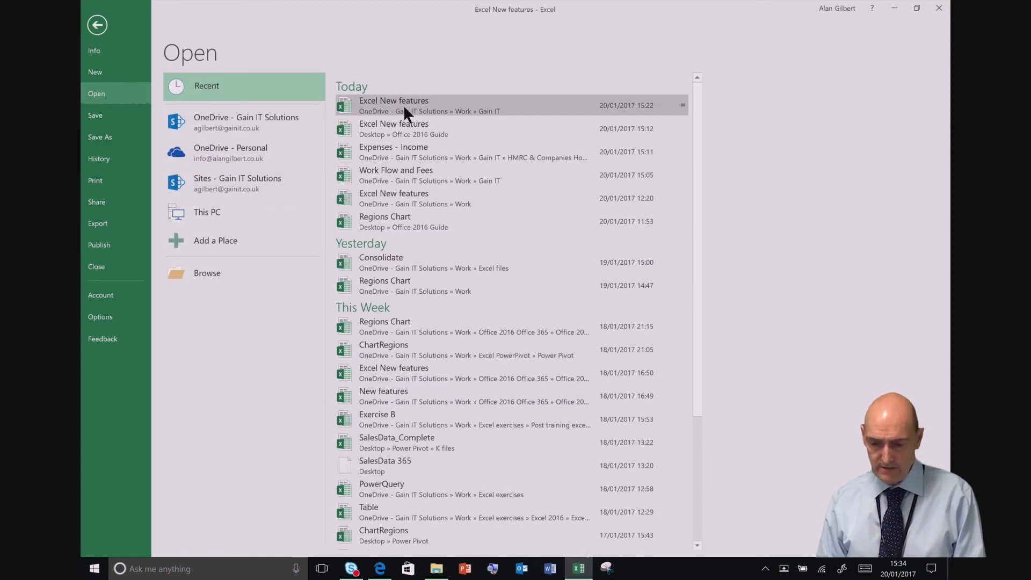
left_click(402, 220)
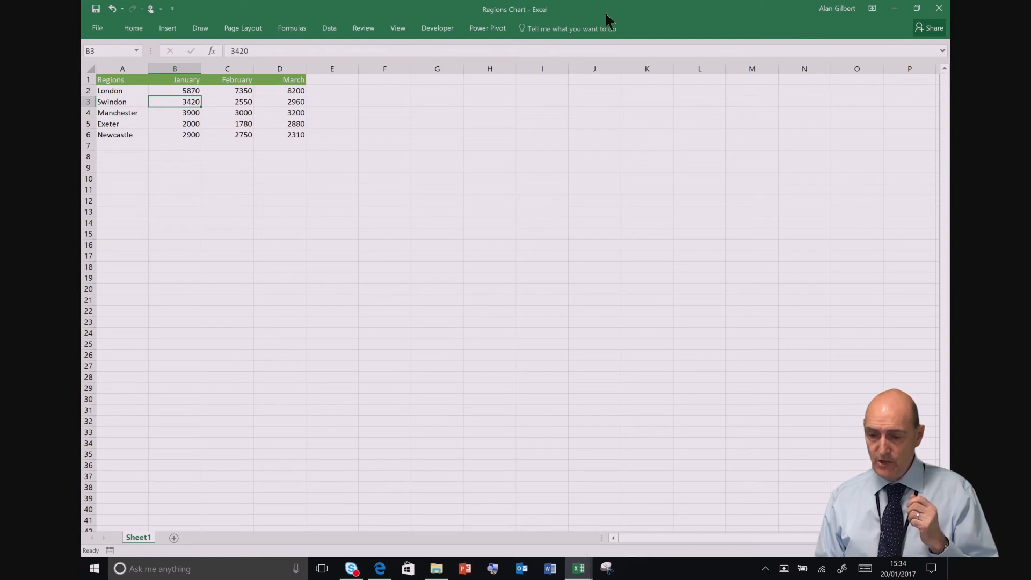
double_click(146, 26)
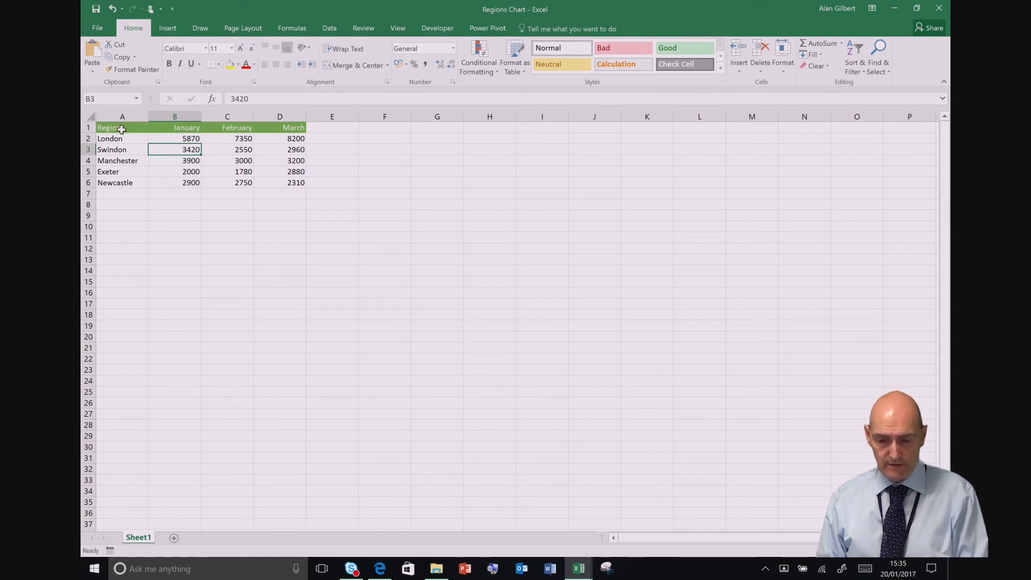
Step: Create a 3D Map from the regions table in A1:D6
left_click_drag(121, 129, 272, 175)
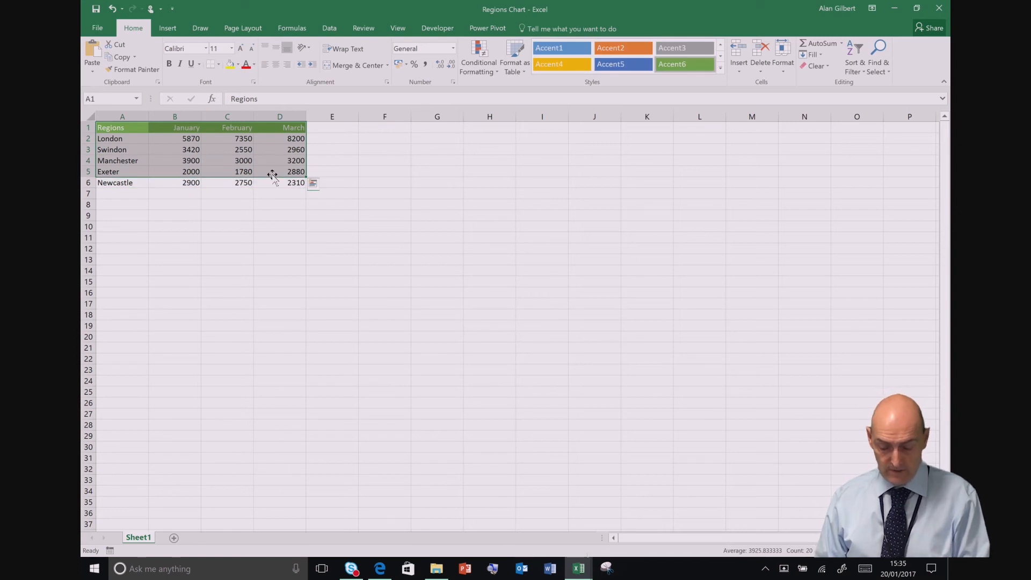
key("shift+Down")
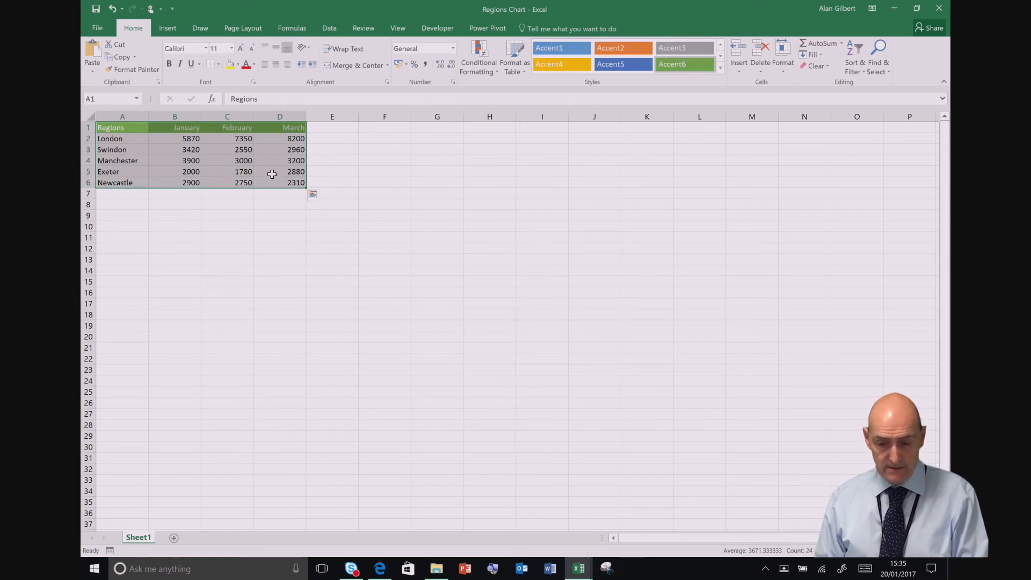
left_click(168, 28)
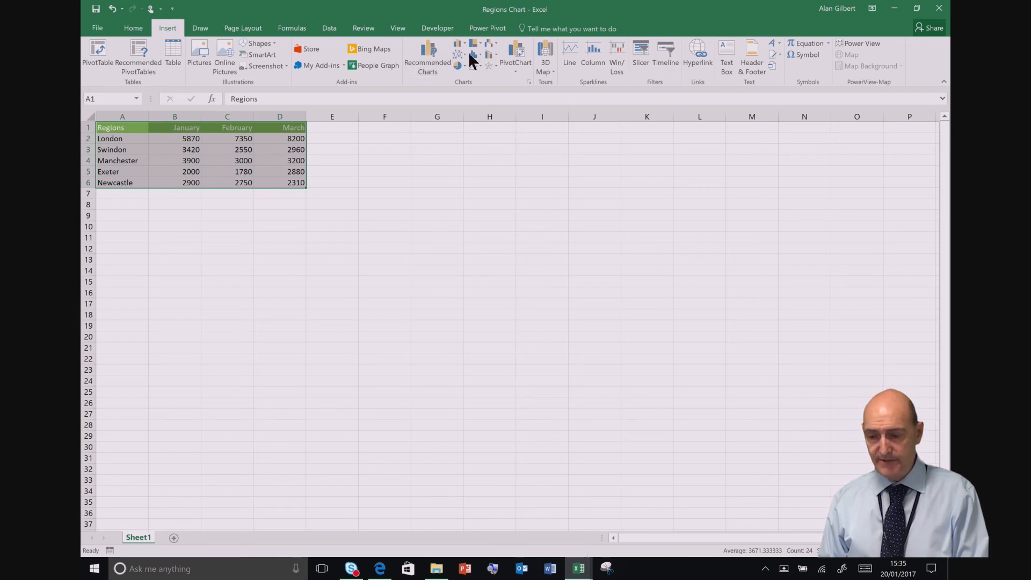
left_click(546, 46)
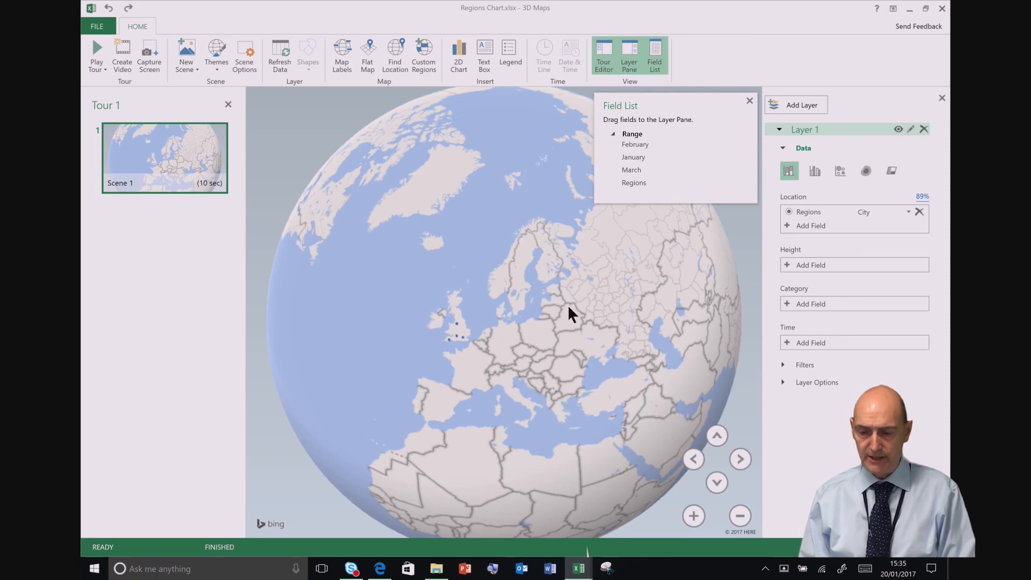
Step: Add the January, February and March fields as the Height values of Layer 1
left_click_drag(568, 306, 605, 255)
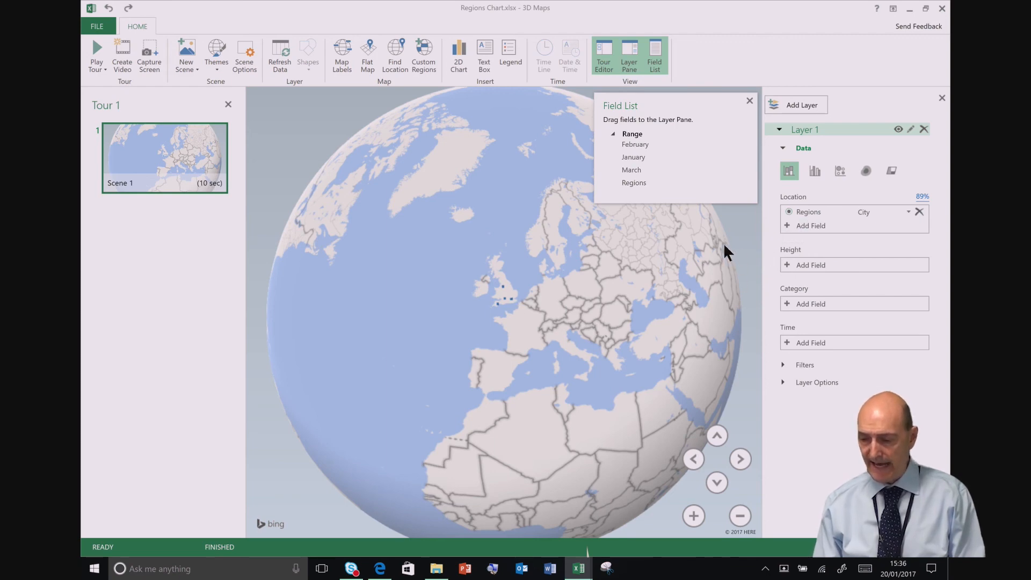
left_click(787, 265)
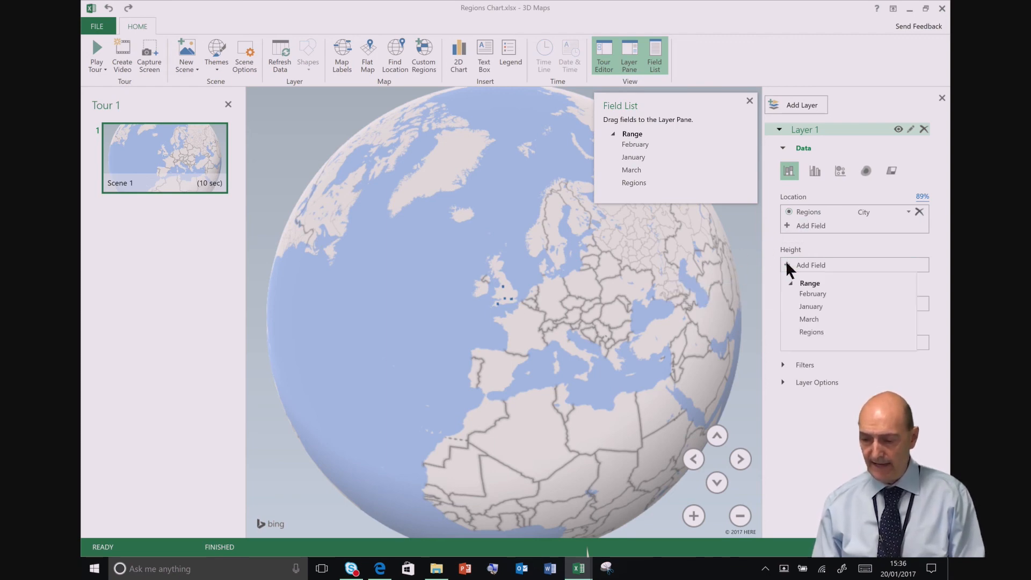
left_click(797, 306)
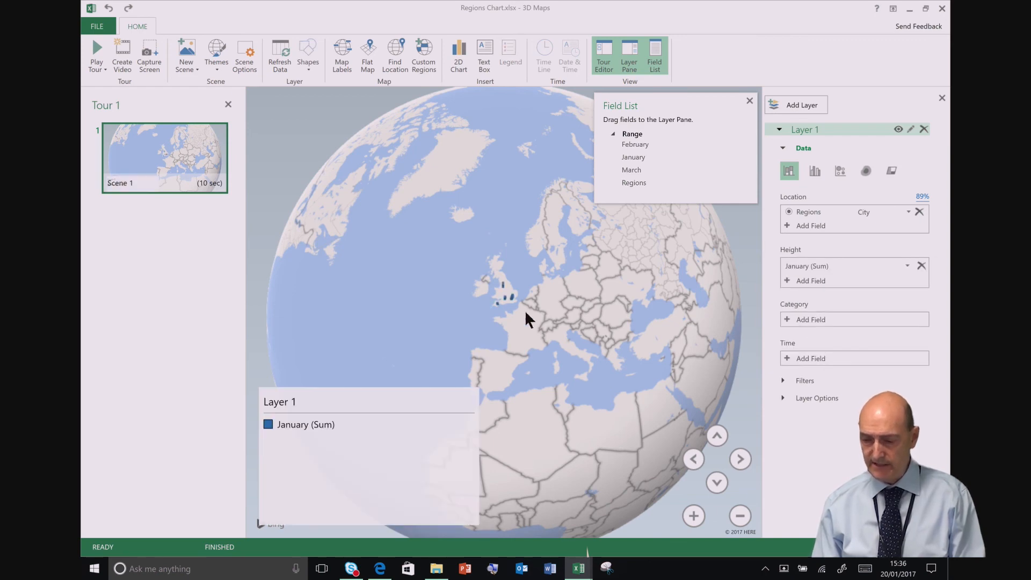
left_click(788, 278)
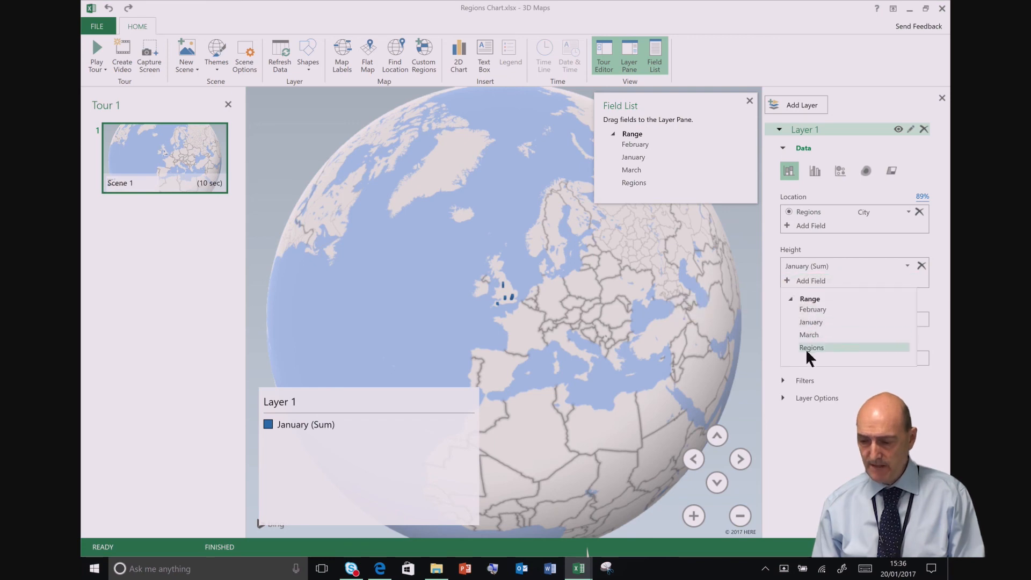
left_click(803, 309)
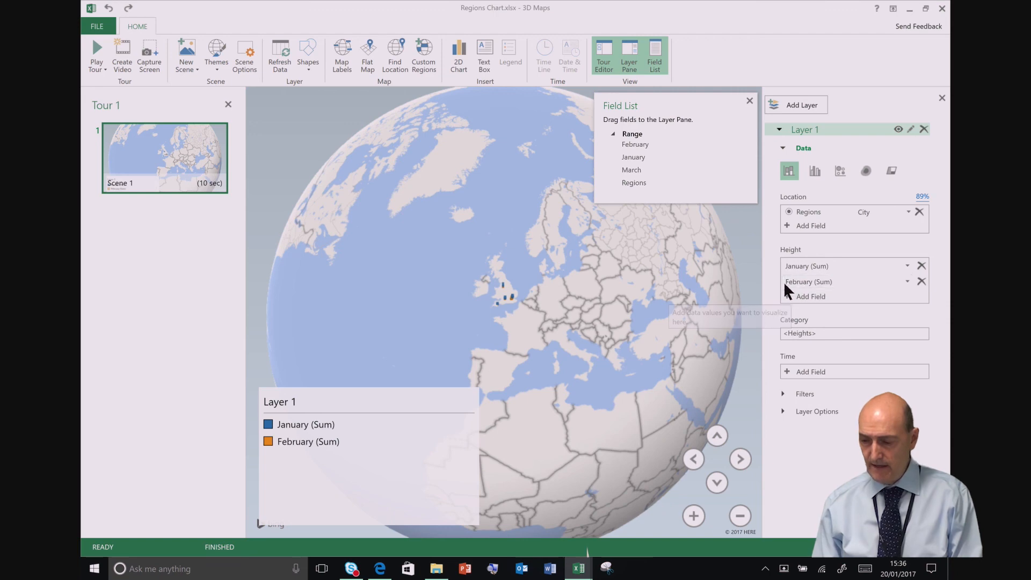
left_click(785, 297)
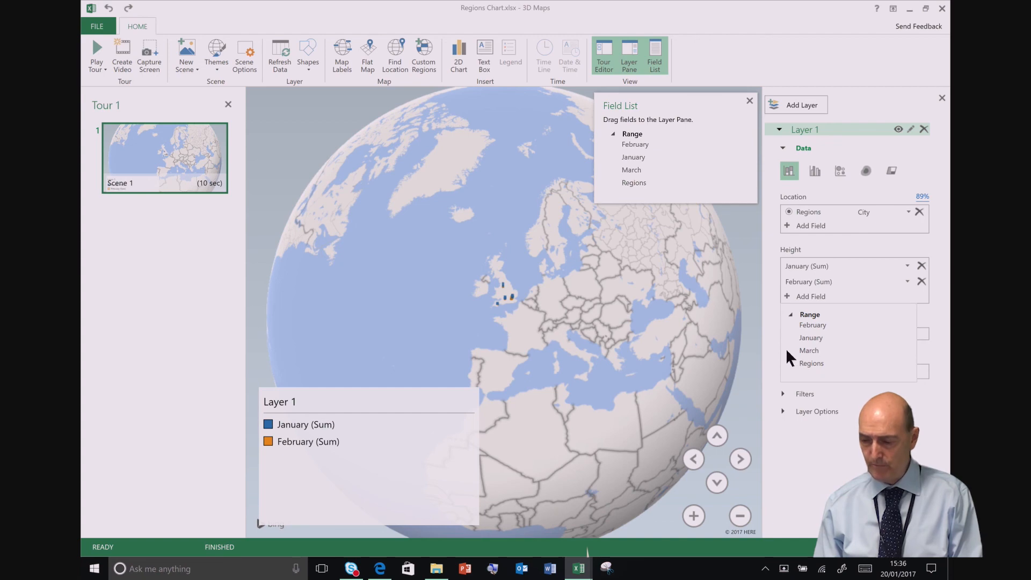
left_click(809, 352)
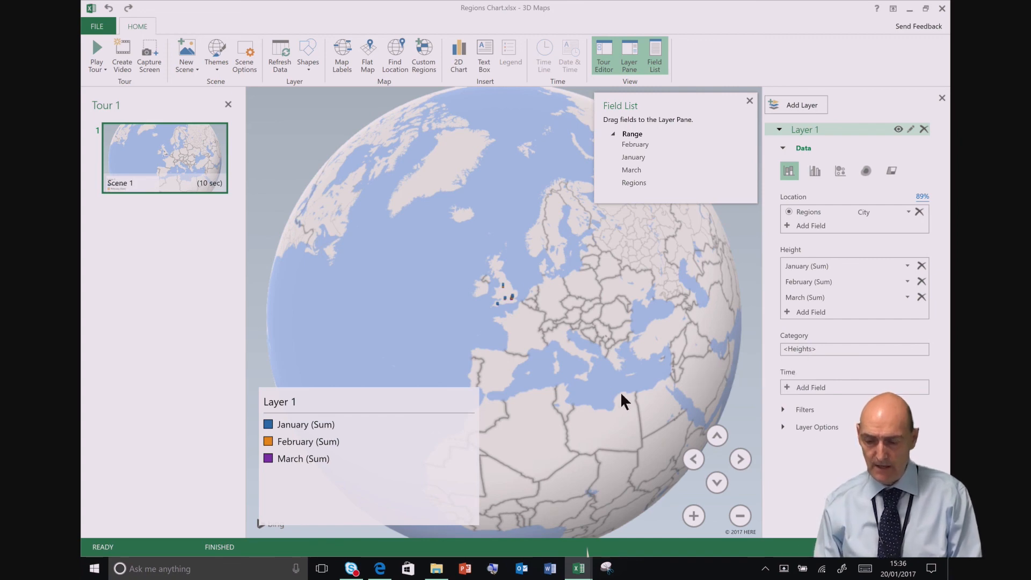
Step: Show the monthly values as clustered columns over the UK cities
left_click(693, 516)
left_click(693, 516)
left_click(693, 516)
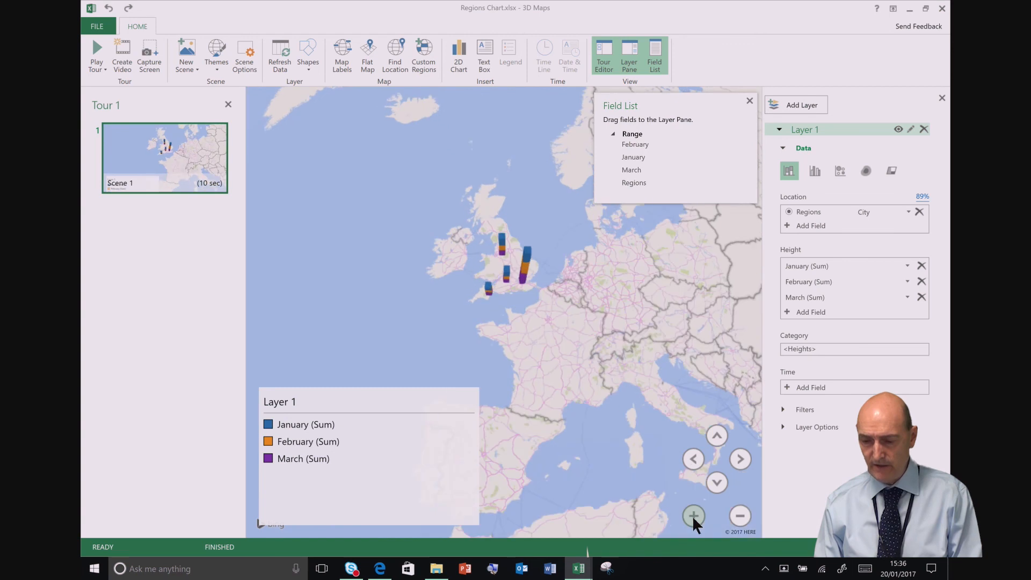
left_click(692, 515)
left_click(692, 515)
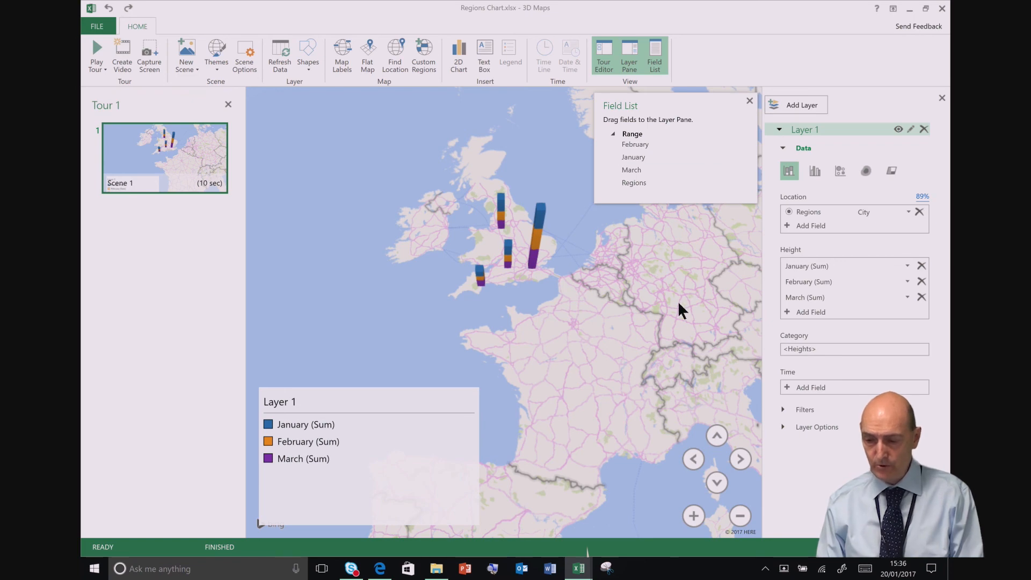
left_click_drag(677, 300, 645, 331)
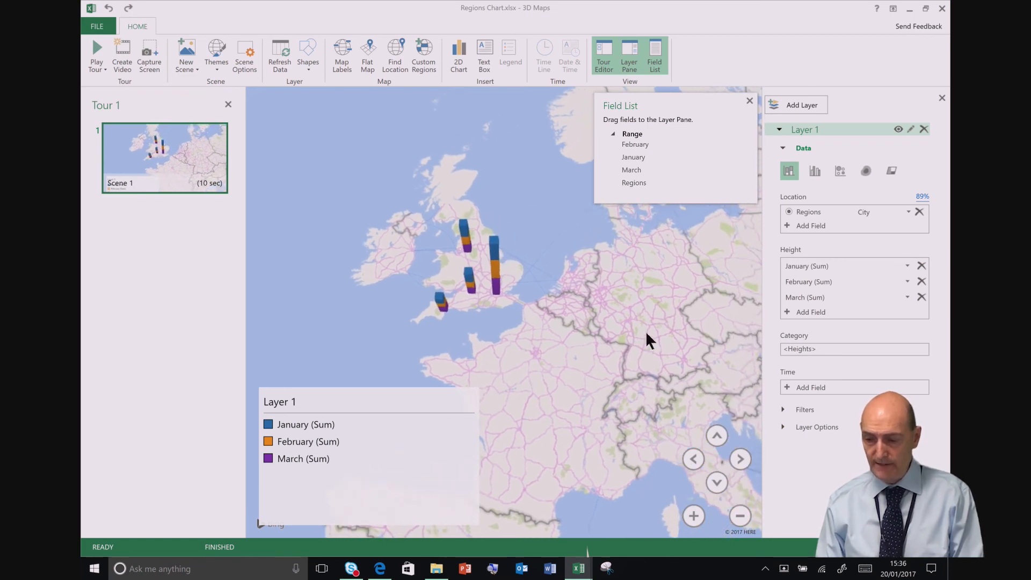
left_click(814, 172)
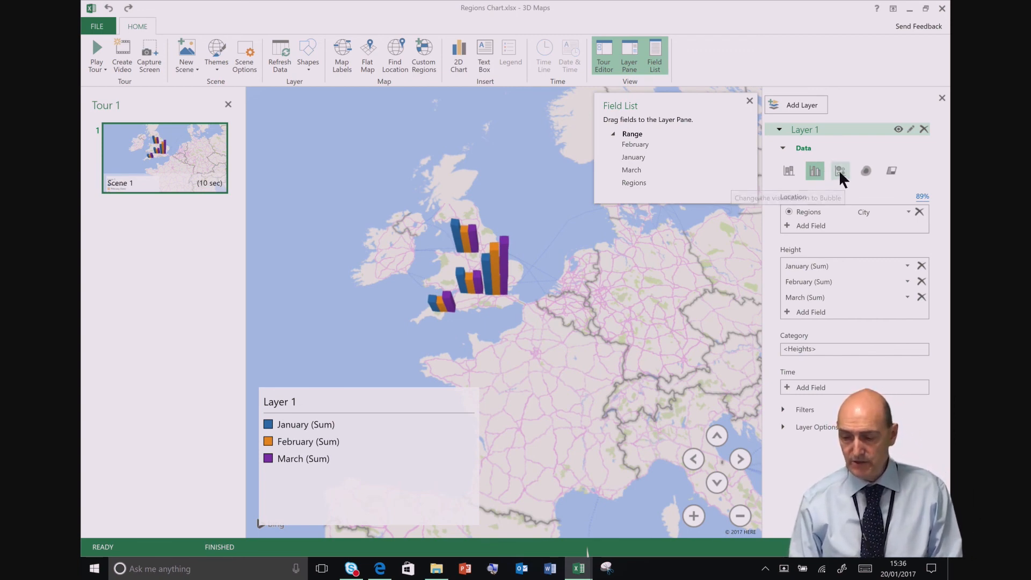
Step: Change Layer 1's visualization to Bubble and frame the pies over England up close
left_click(839, 171)
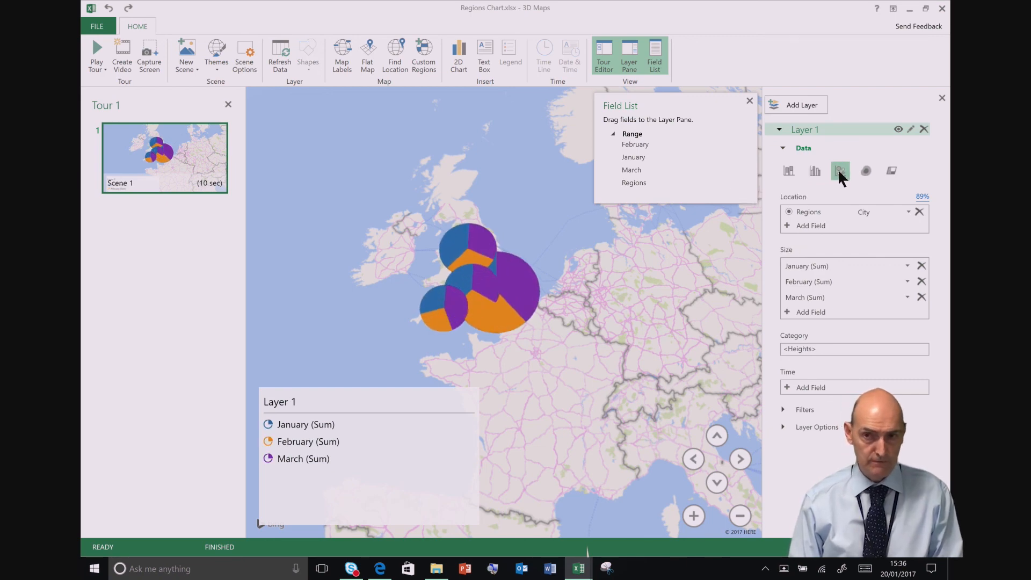
left_click(693, 516)
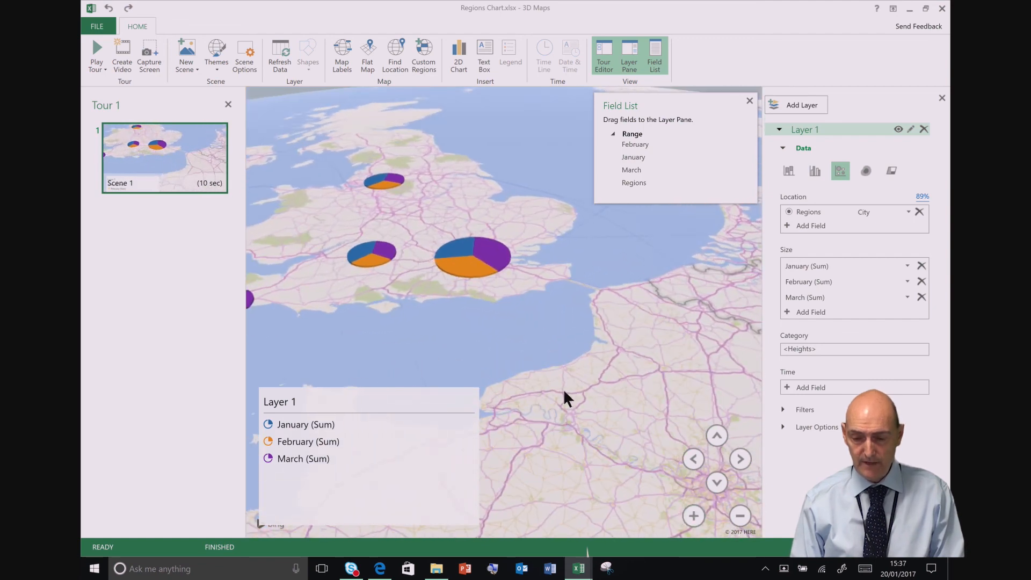
left_click_drag(563, 388, 709, 401)
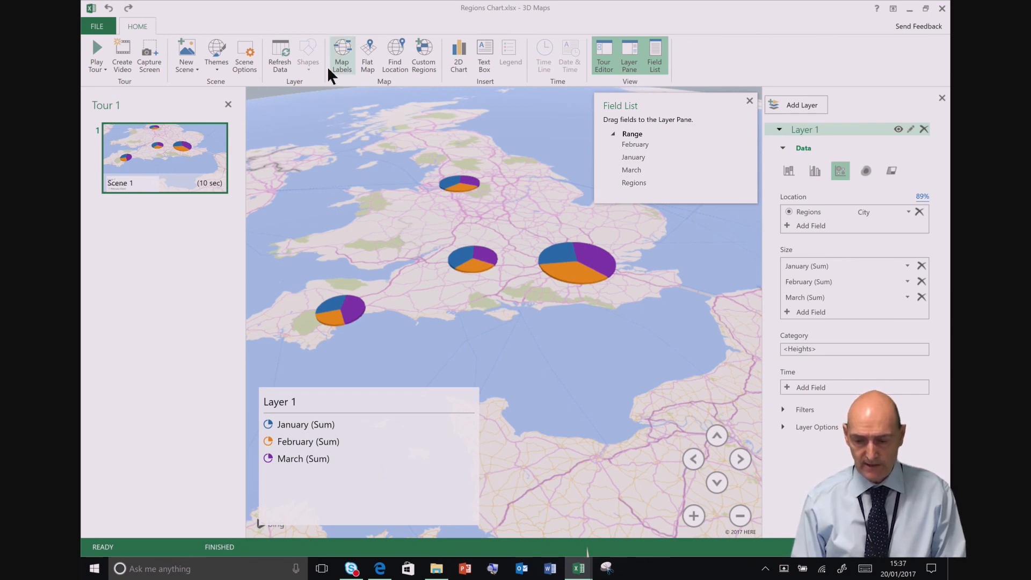
left_click_drag(580, 349, 613, 362)
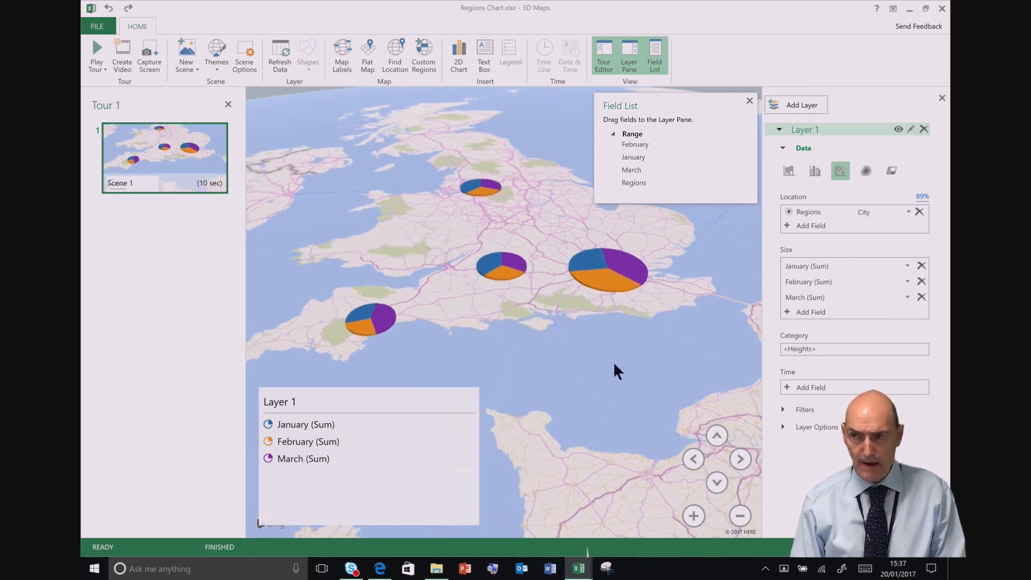